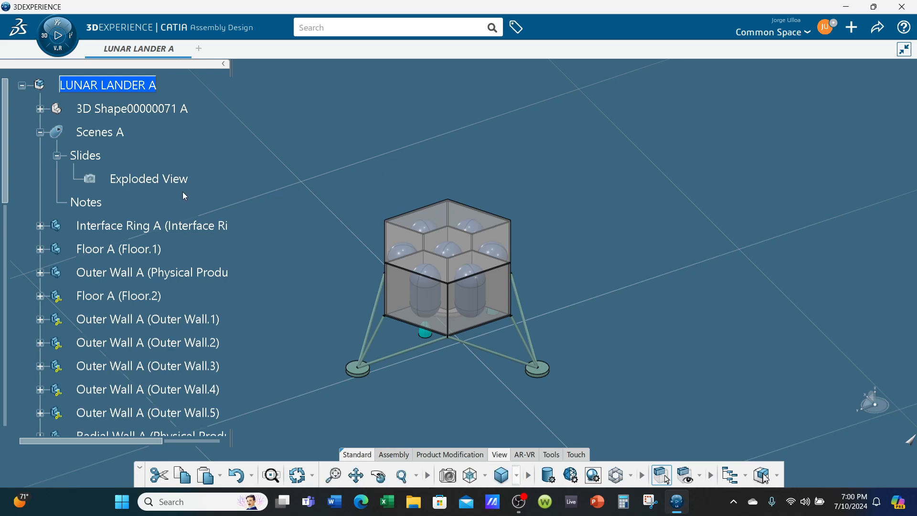
Apply the Exploded View slide to the lunar lander assembly.
double_click(158, 180)
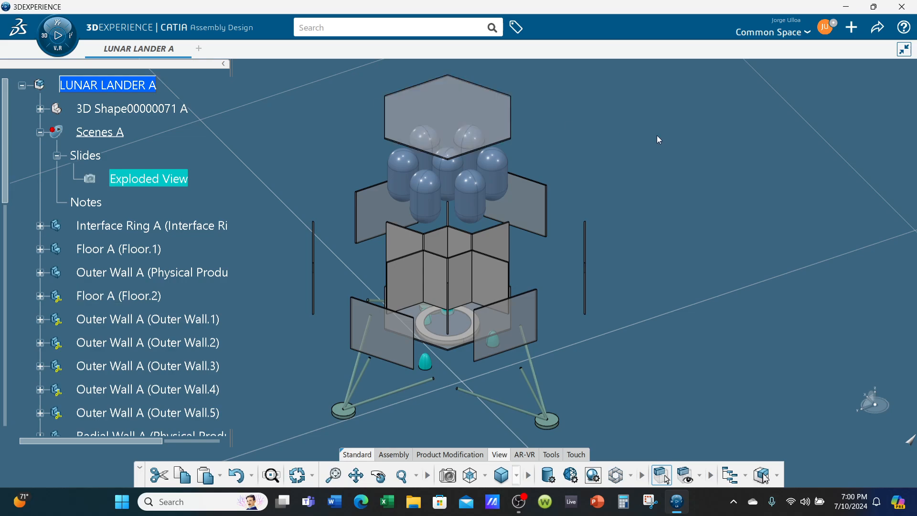
click(848, 28)
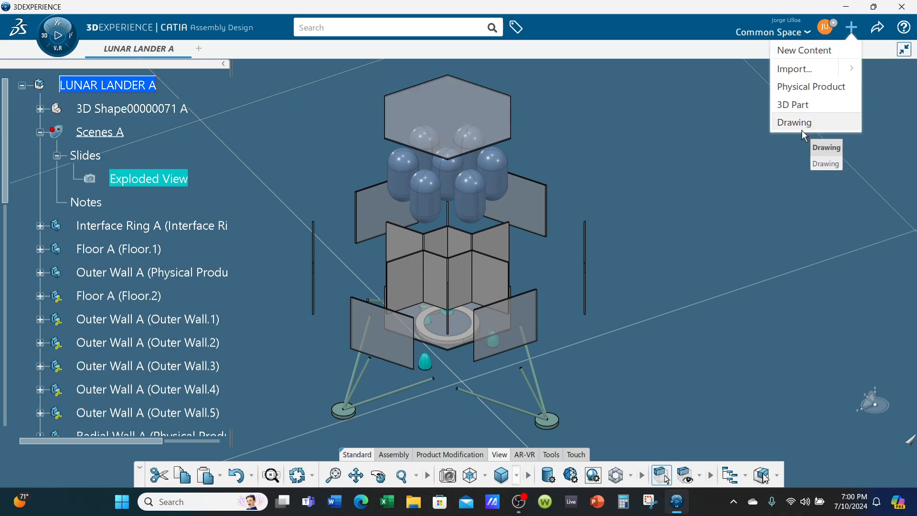
click(721, 166)
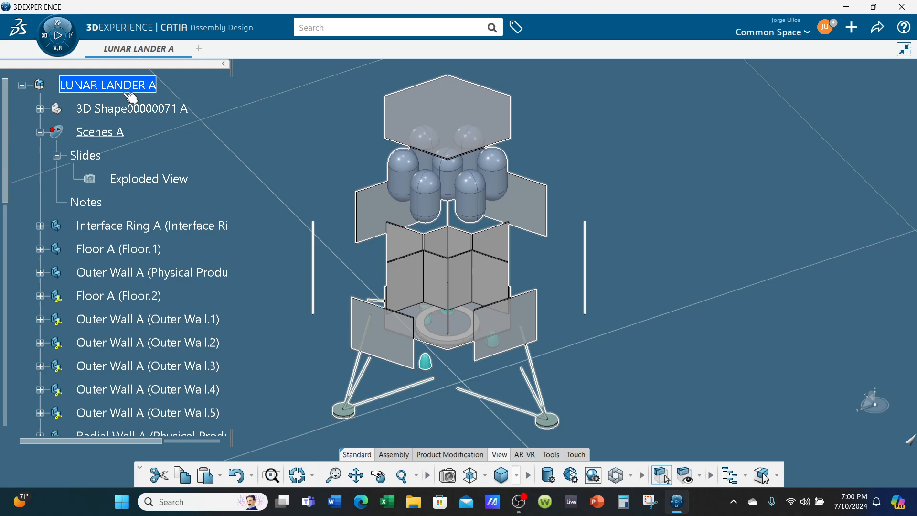
click(56, 49)
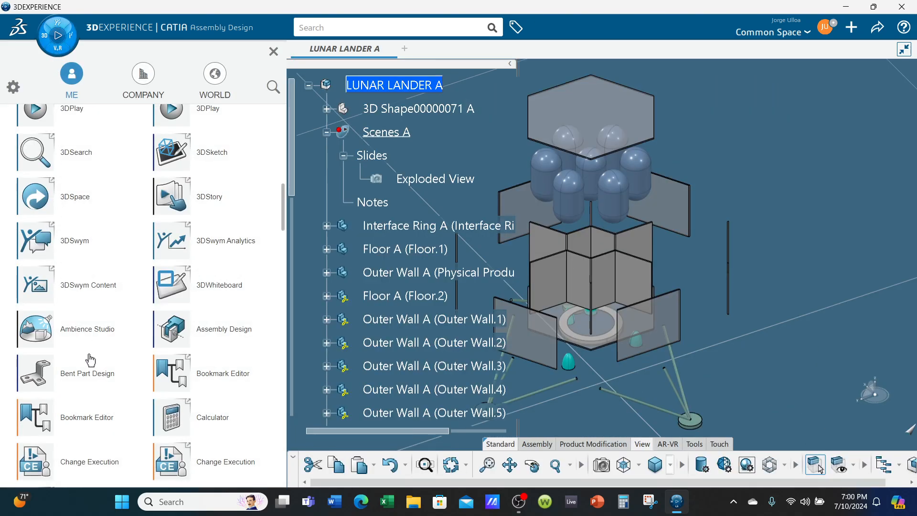
scroll(90, 363, down, 5)
scroll(90, 363, down, 5)
scroll(67, 437, down, 2)
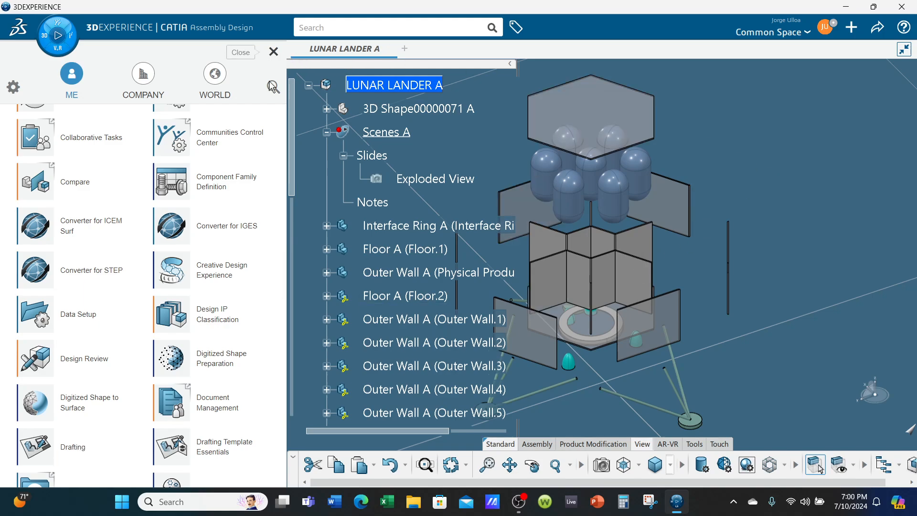
click(273, 51)
Insert a new drawing into the LUNAR LANDER A product and open it.
right_click(110, 85)
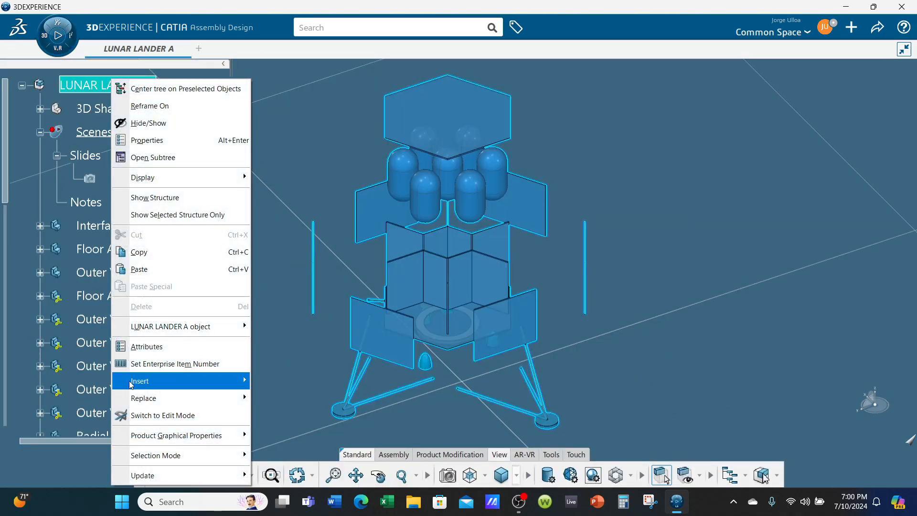
mouse_move(167, 382)
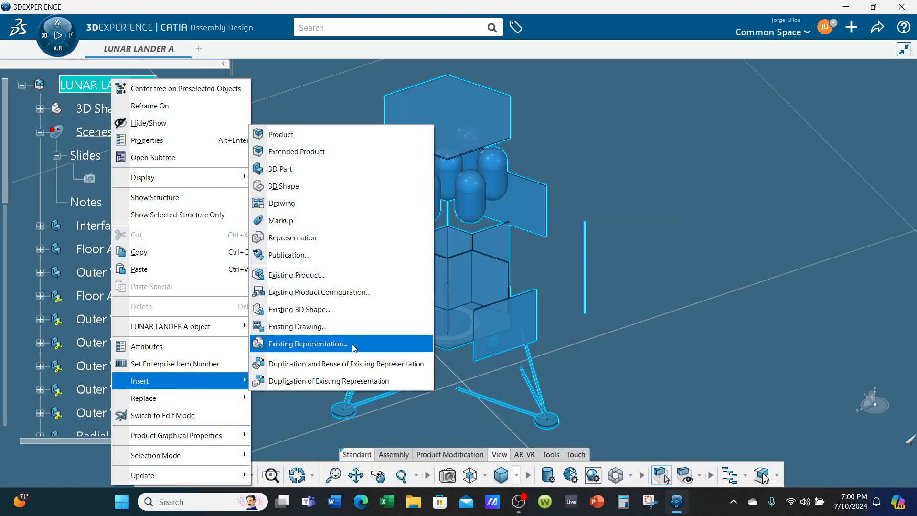
click(315, 204)
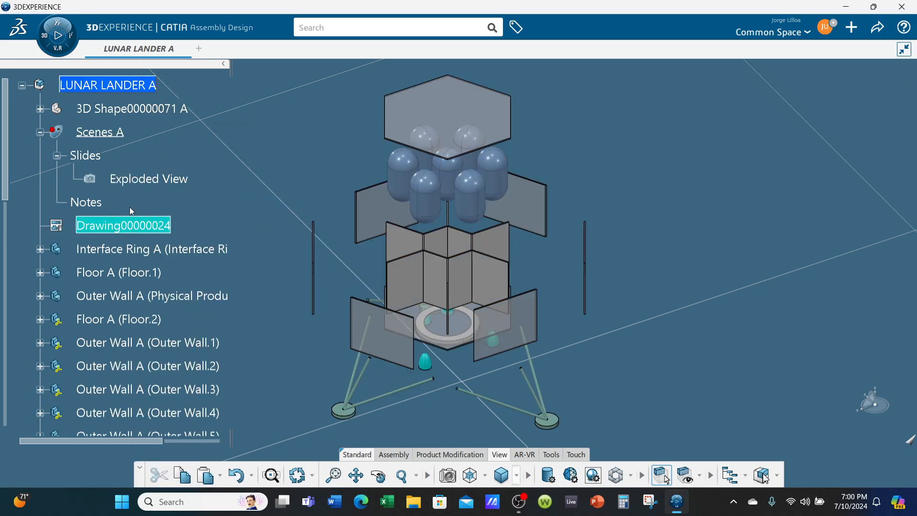
click(305, 236)
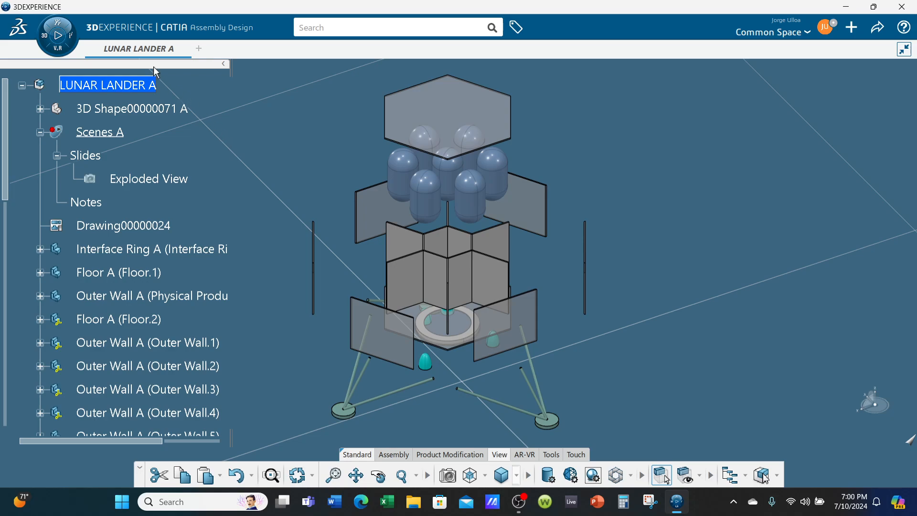
click(125, 226)
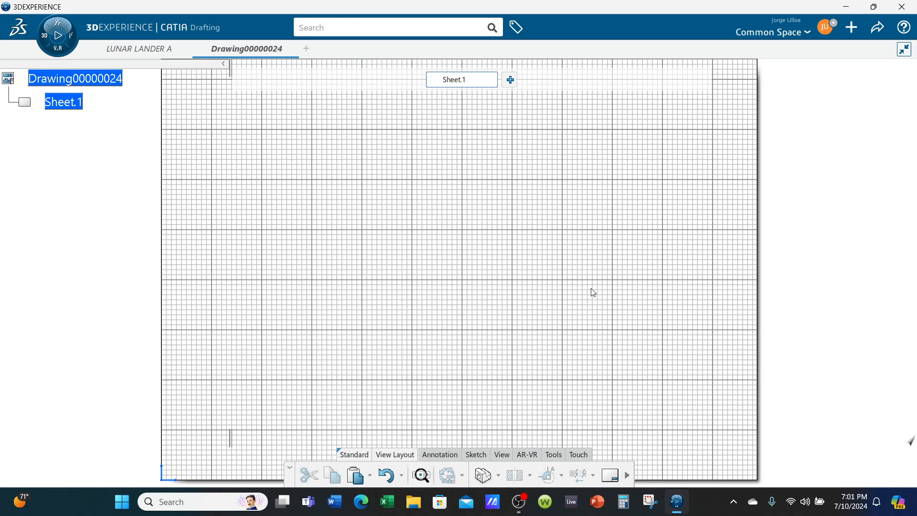
Create an isometric view from the Exploded View slide on Sheet.1, using the lander's top panel as reference.
click(499, 475)
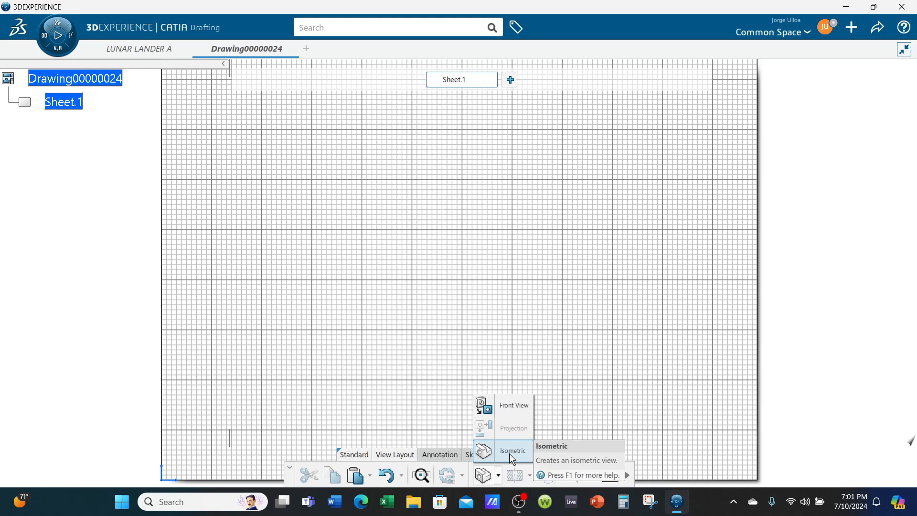
click(510, 455)
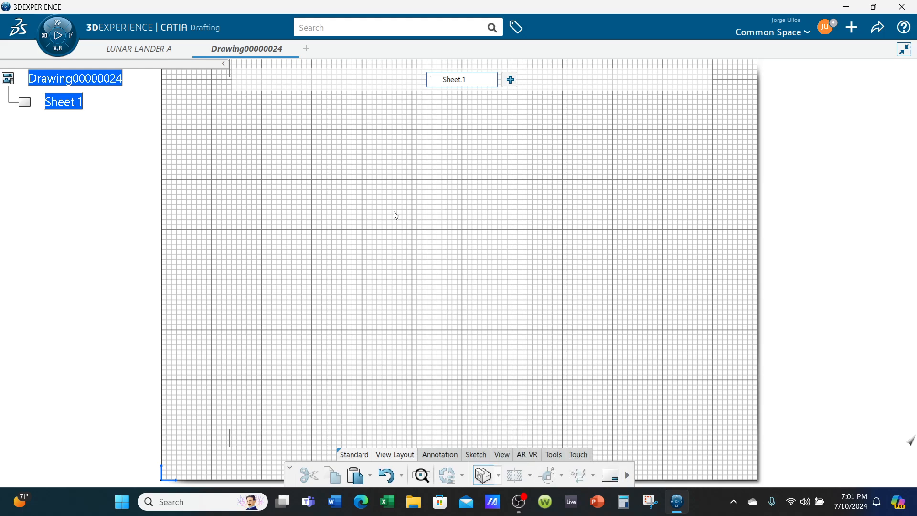
click(140, 50)
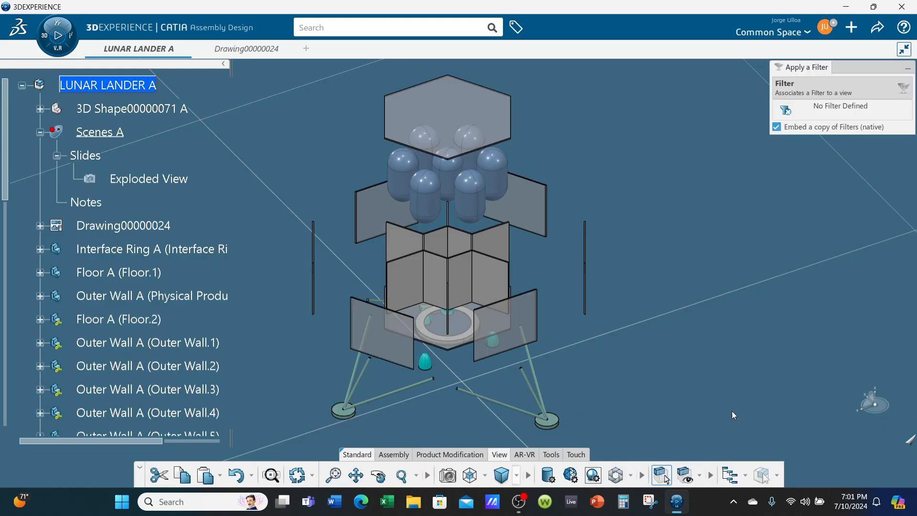
click(153, 179)
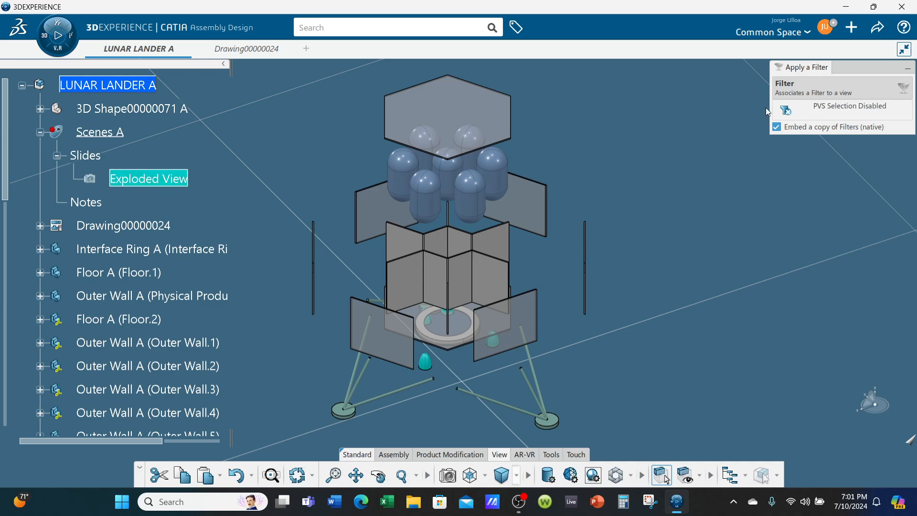
click(492, 111)
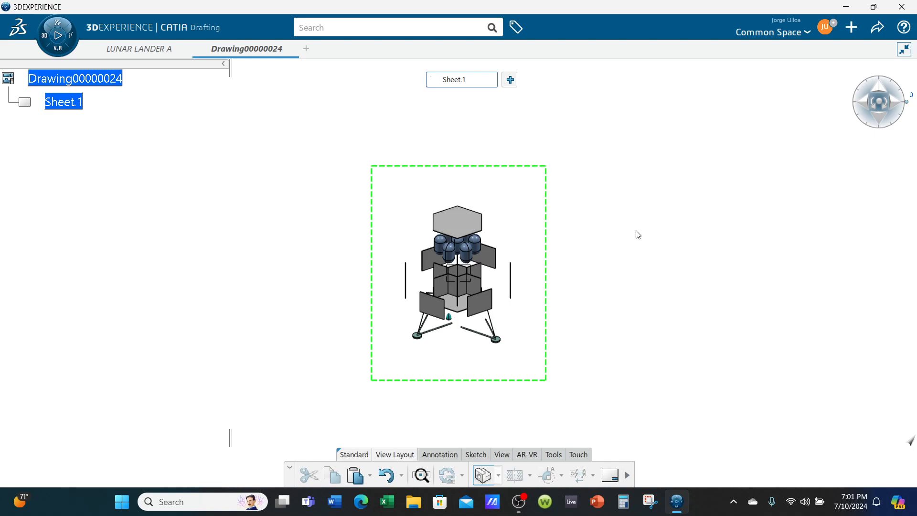
click(618, 284)
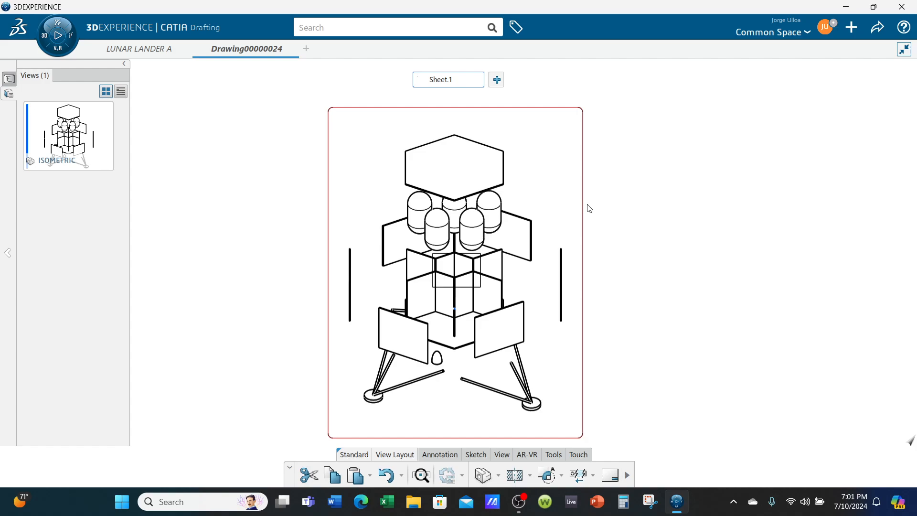
Set the exploded isometric view's scale to 1:16 and move the view to the right half of the sheet.
right_click(603, 198)
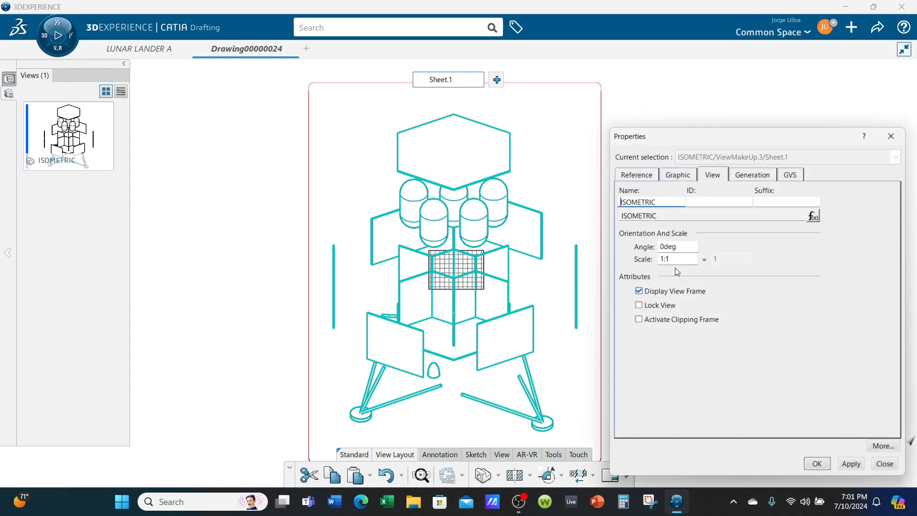
click(640, 201)
click(682, 259)
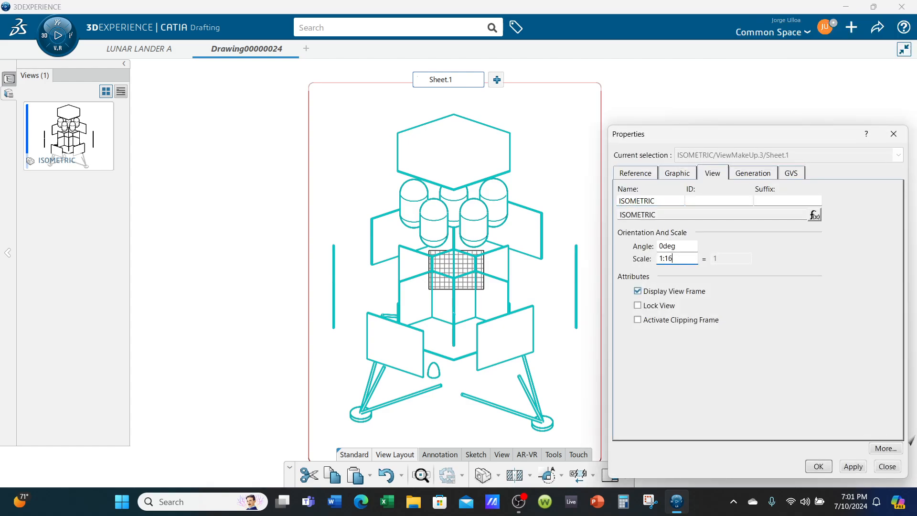
click(819, 467)
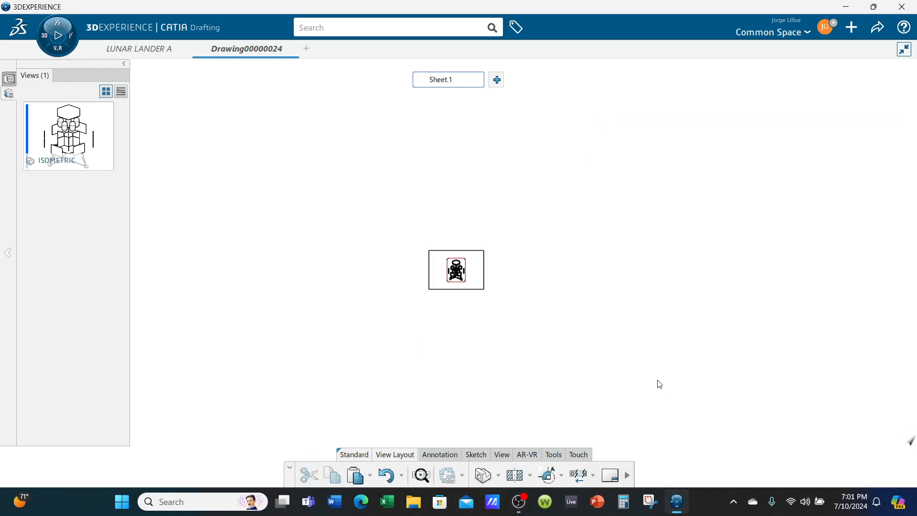
middle_drag(625, 301, 622, 201)
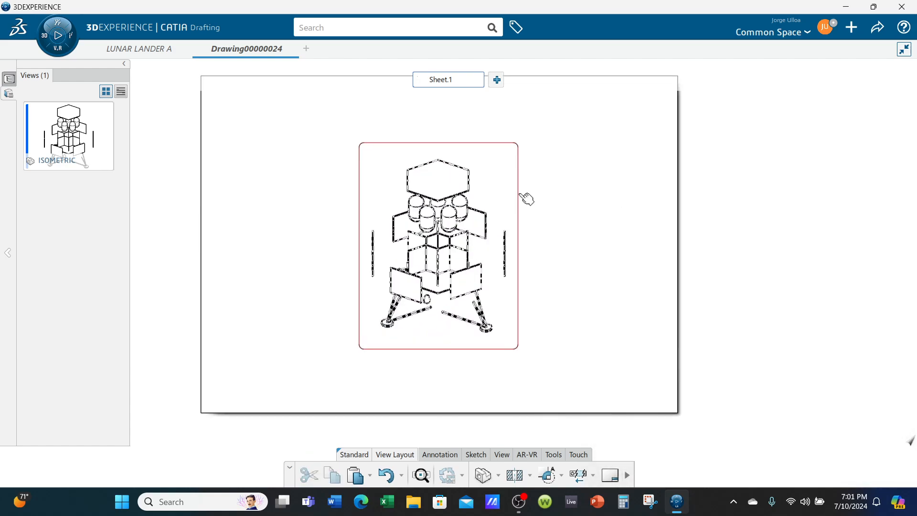
drag(520, 194, 645, 174)
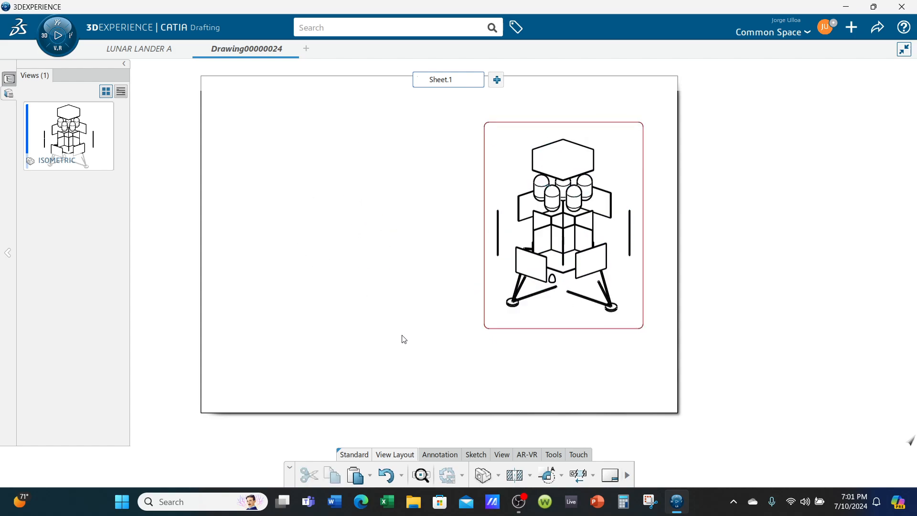
Create a second isometric view showing the assembled lander without the exploded slide, using the top panel as reference.
click(499, 475)
click(509, 451)
click(137, 50)
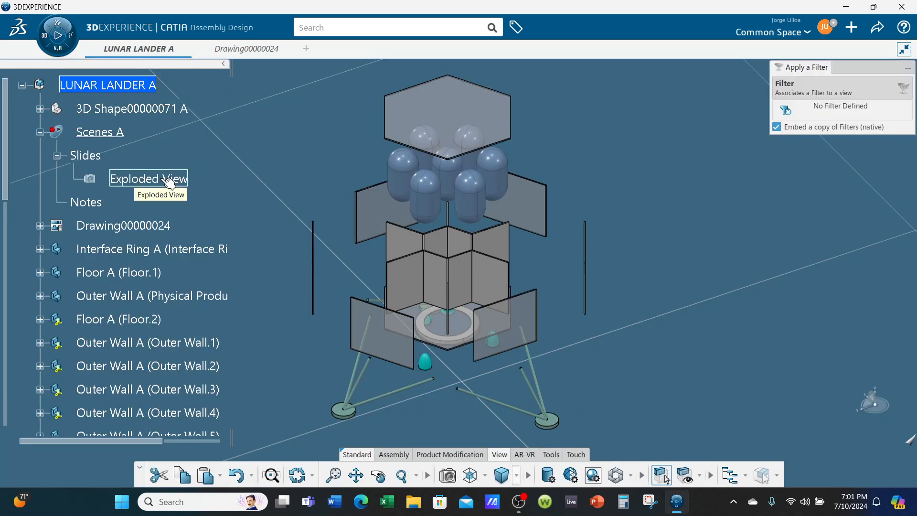
click(466, 105)
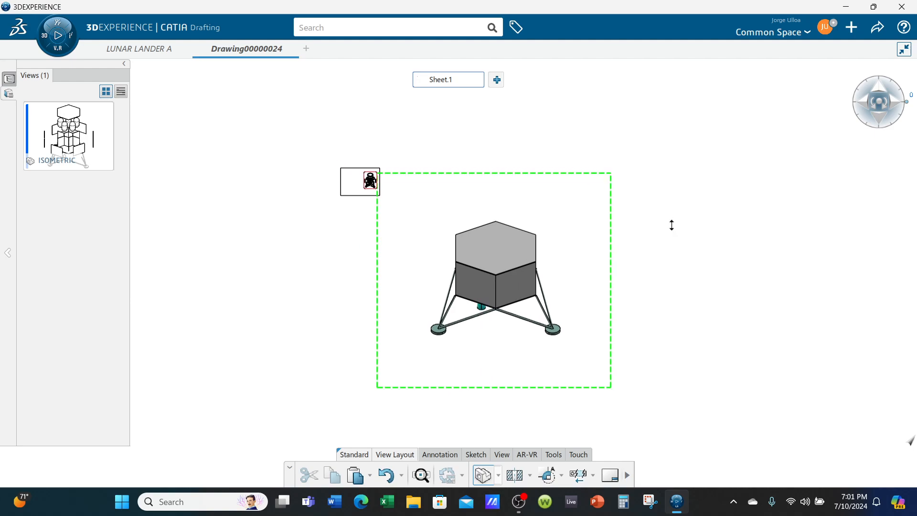
click(690, 253)
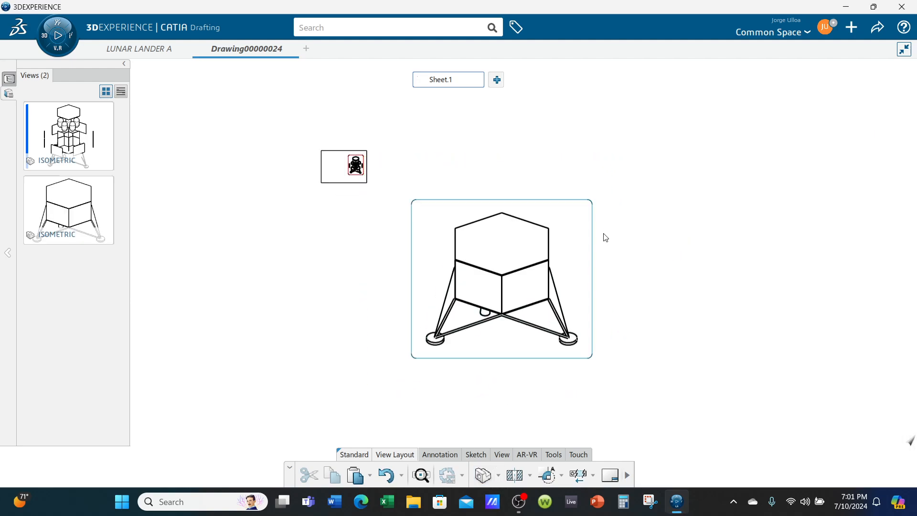
Scale the assembled isometric view down to match the exploded view and place it in the left half of the sheet.
drag(595, 239, 438, 170)
right_click(435, 166)
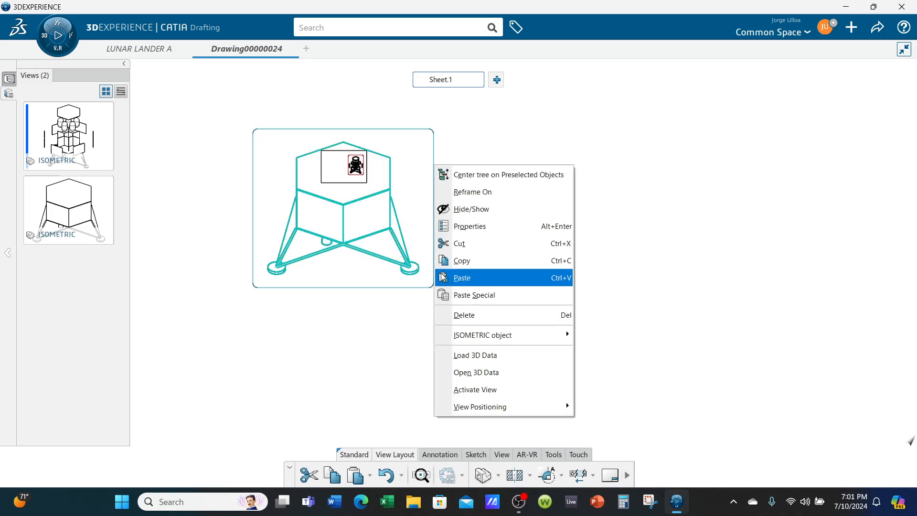
click(467, 226)
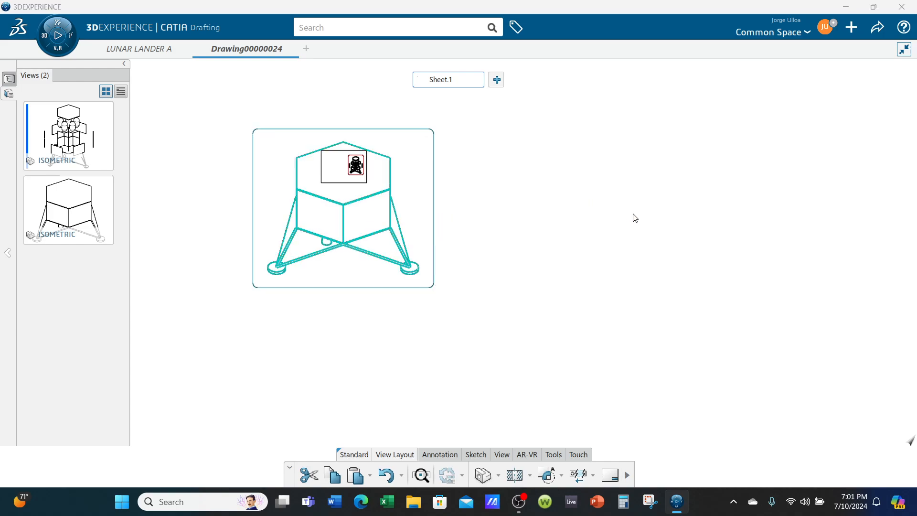
click(676, 259)
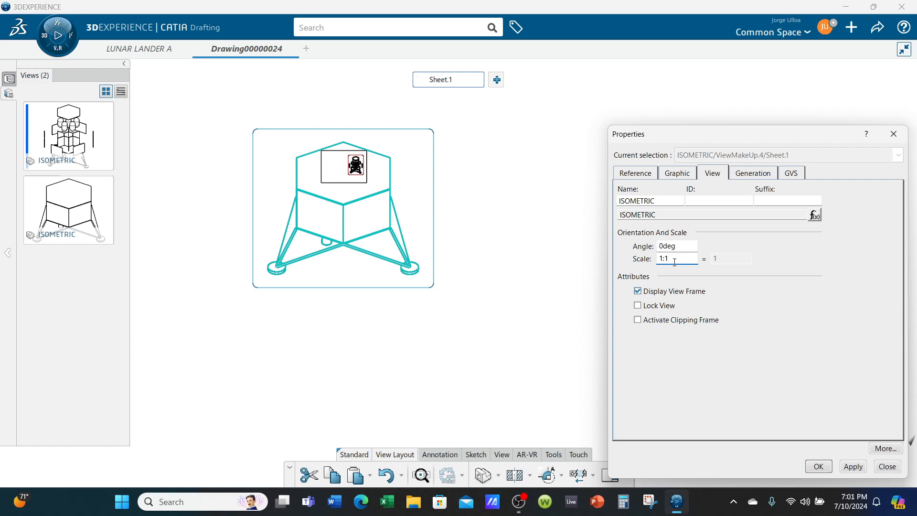
key(Return)
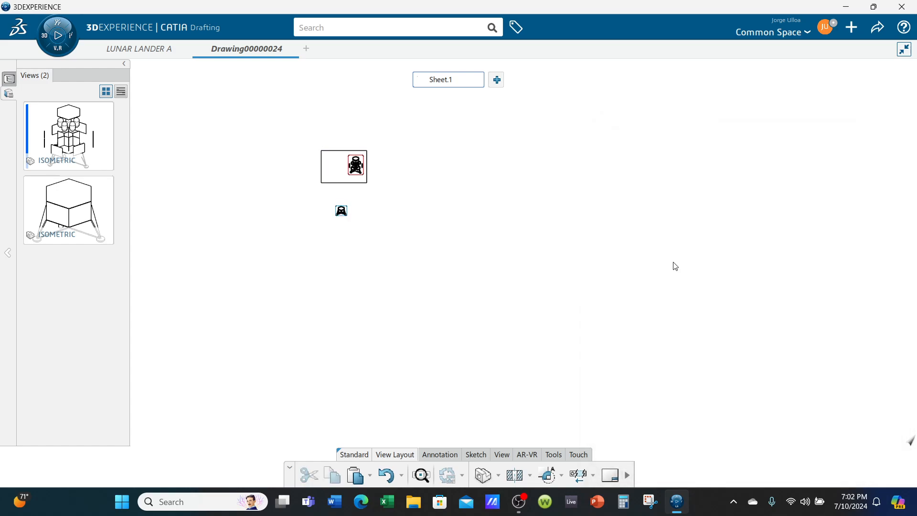
middle_drag(496, 244, 676, 304)
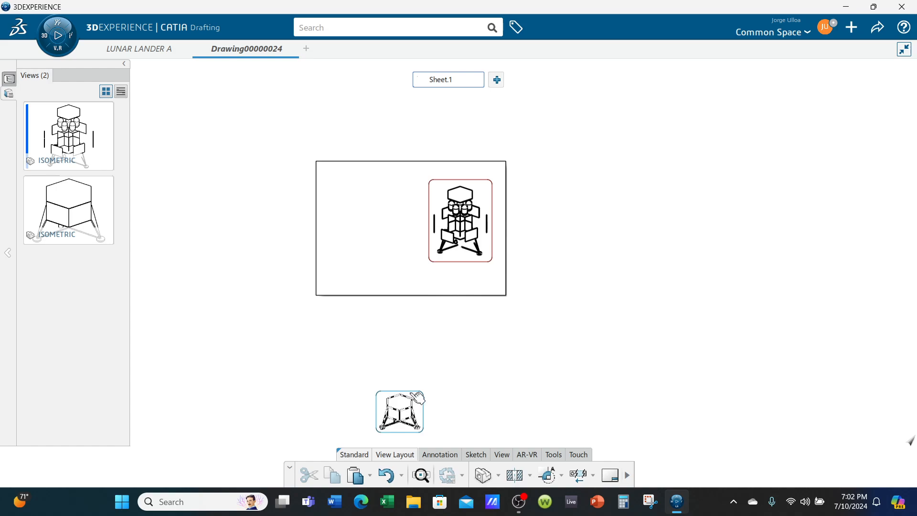
drag(410, 392, 386, 200)
scroll(413, 306, up, 5)
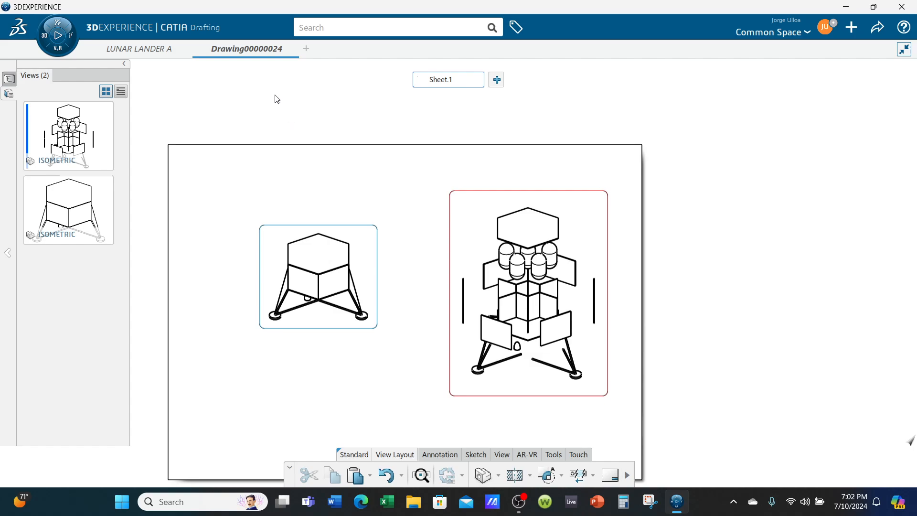
Delete the Exploded View slide and the Scenes A representation from the LUNAR LANDER A assembly.
click(121, 55)
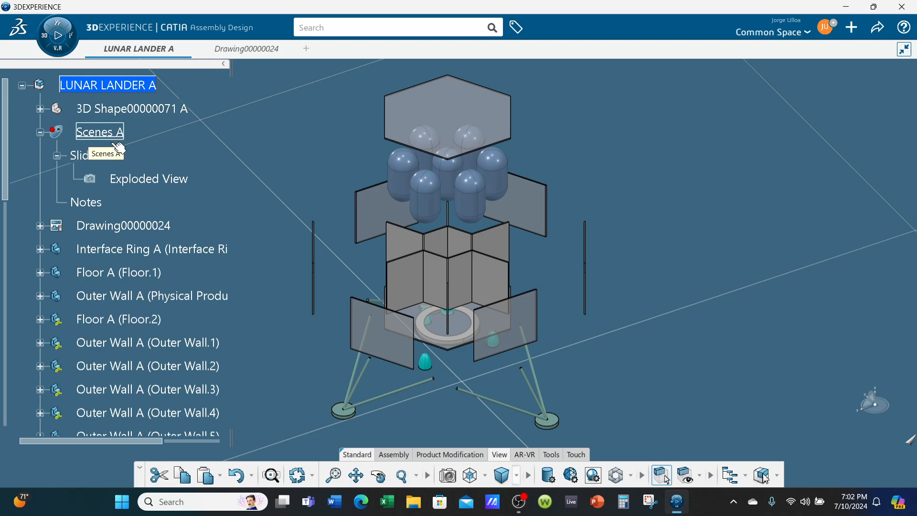
right_click(152, 181)
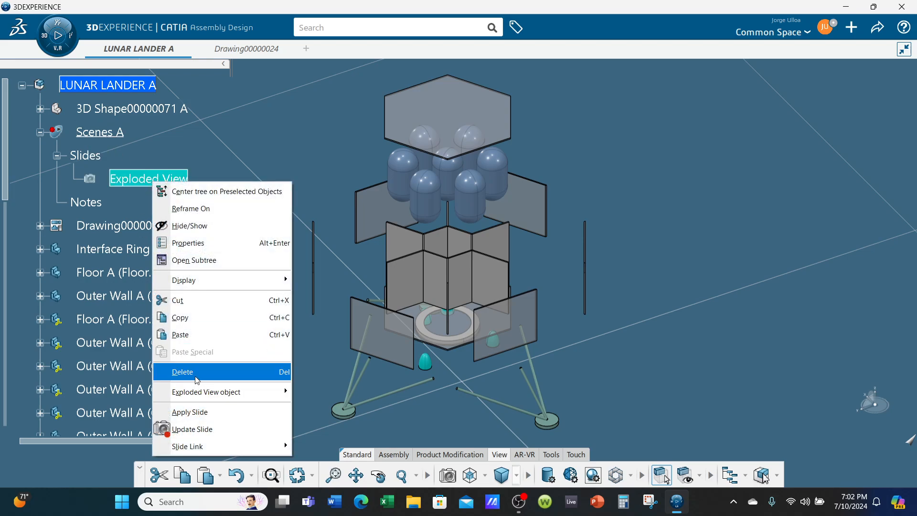
click(173, 372)
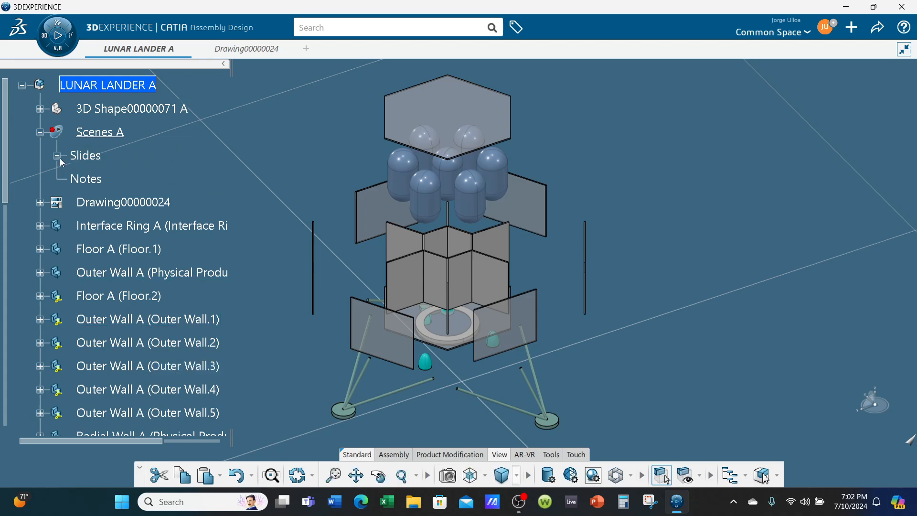
right_click(95, 135)
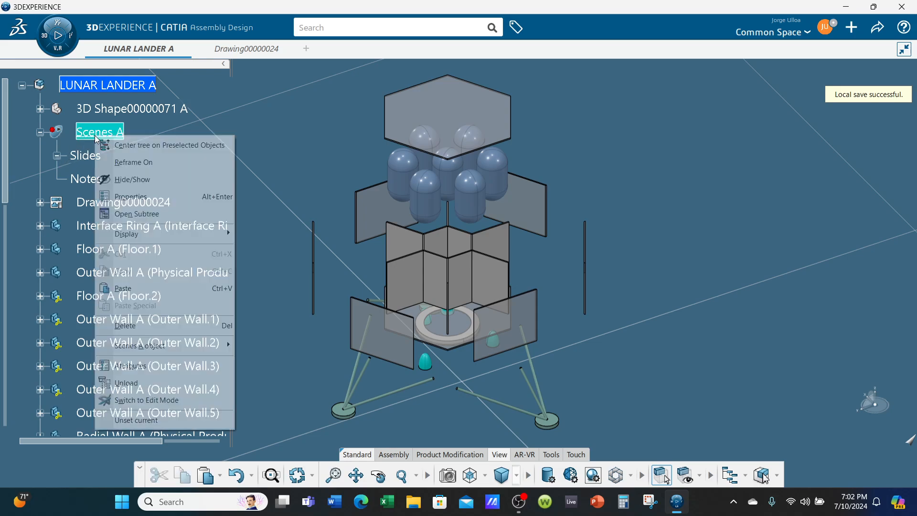
click(138, 328)
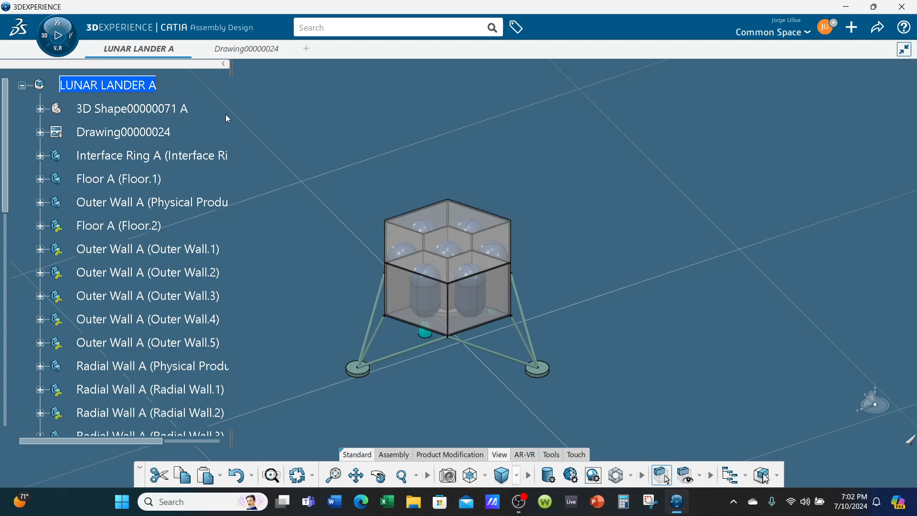
Insert a product markup titled Scenes under LUNAR LANDER A and expand it in the tree.
right_click(129, 88)
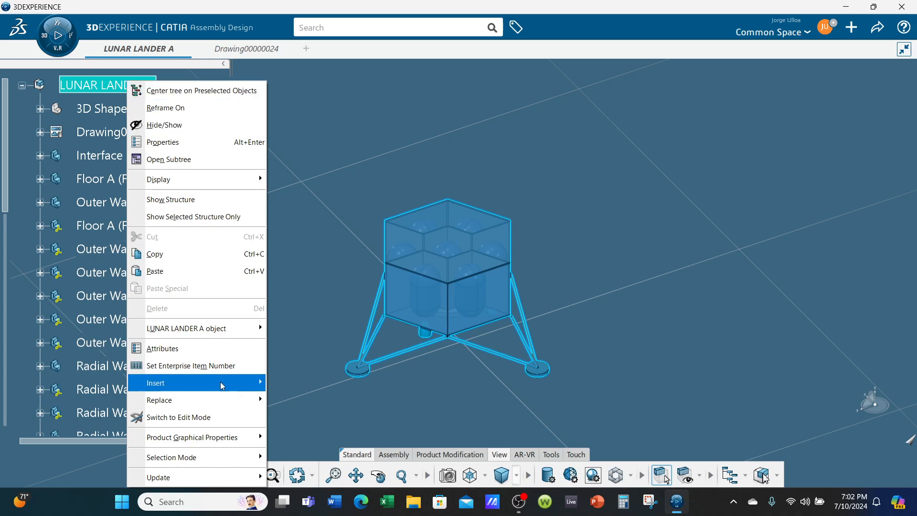
mouse_move(222, 385)
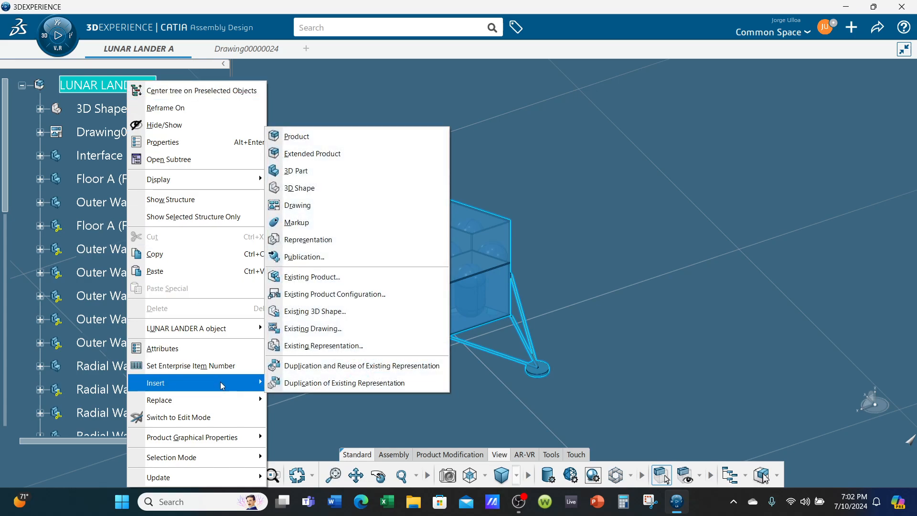
click(347, 229)
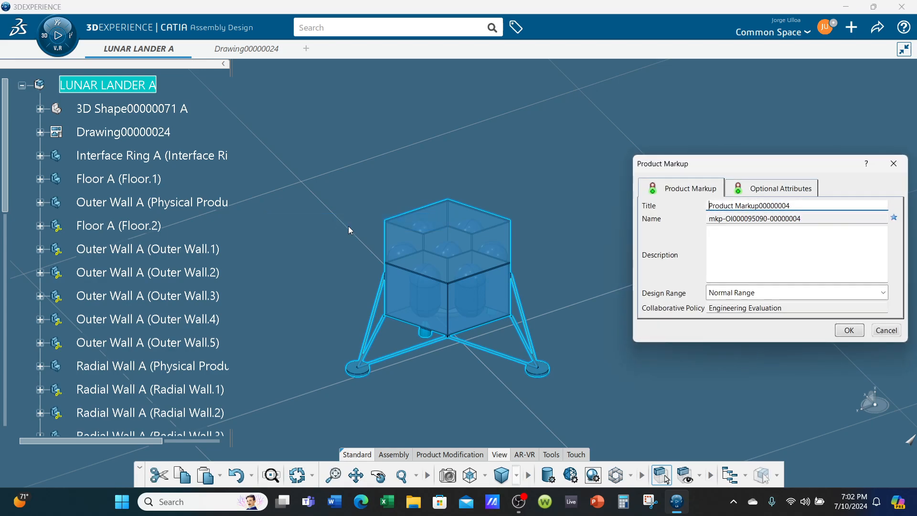
drag(781, 207, 680, 224)
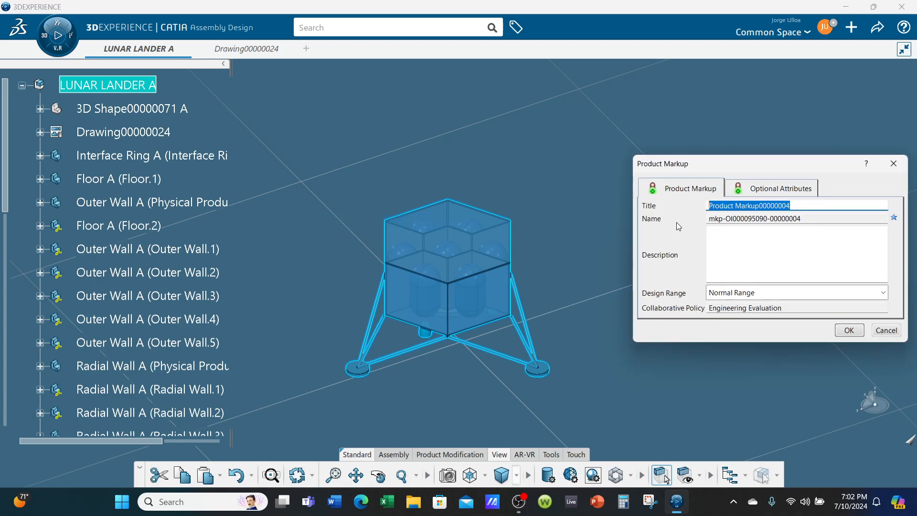
text(Scenes)
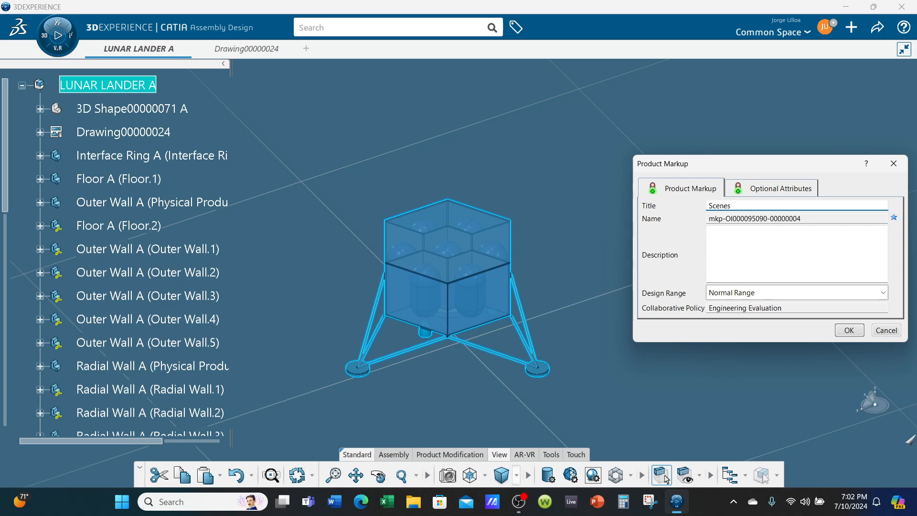
click(848, 330)
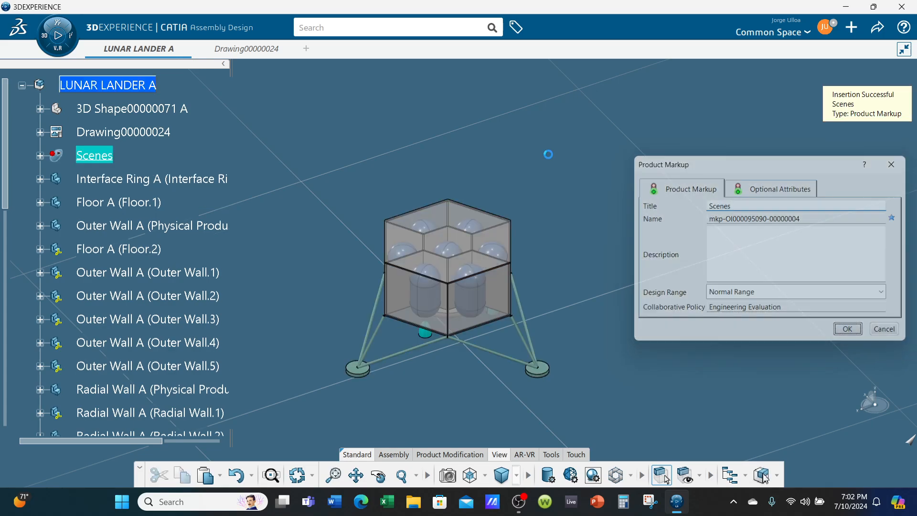
click(40, 156)
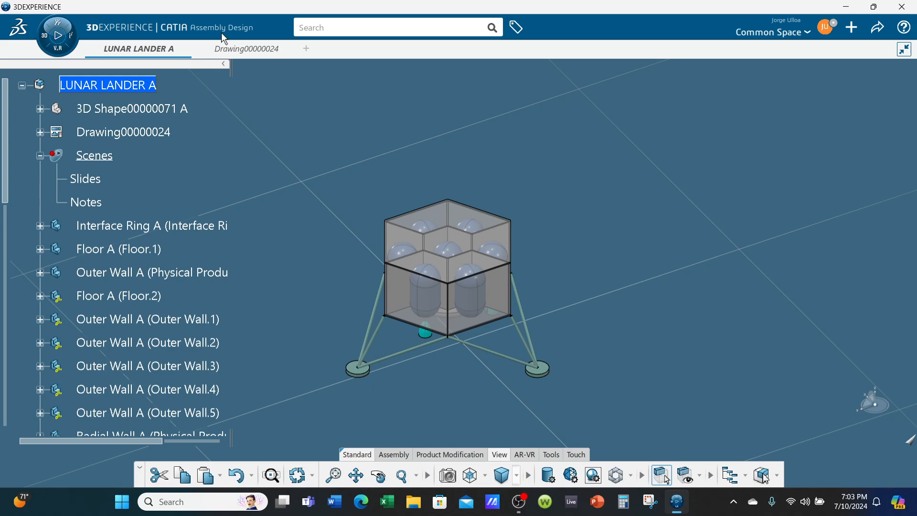
Switch to the Design Review app and create a slide of the assembly in the Scenes markup.
click(58, 35)
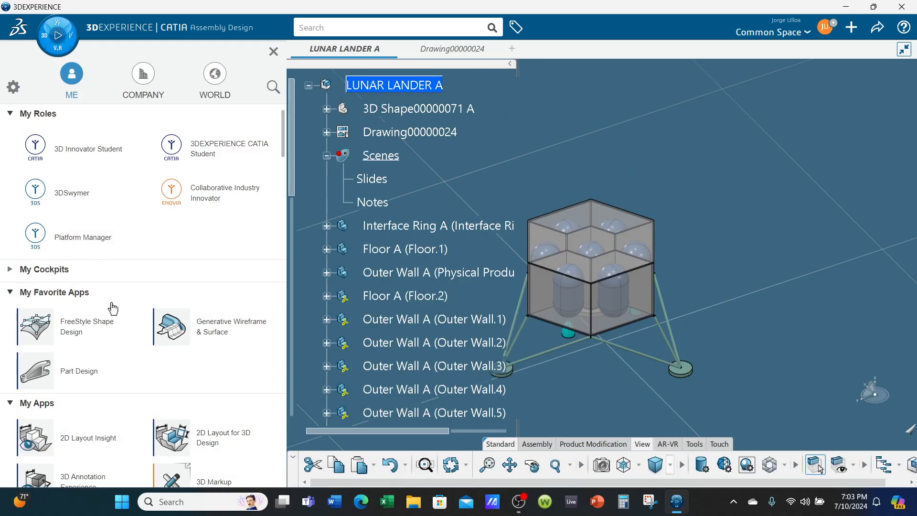
scroll(113, 309, down, 10)
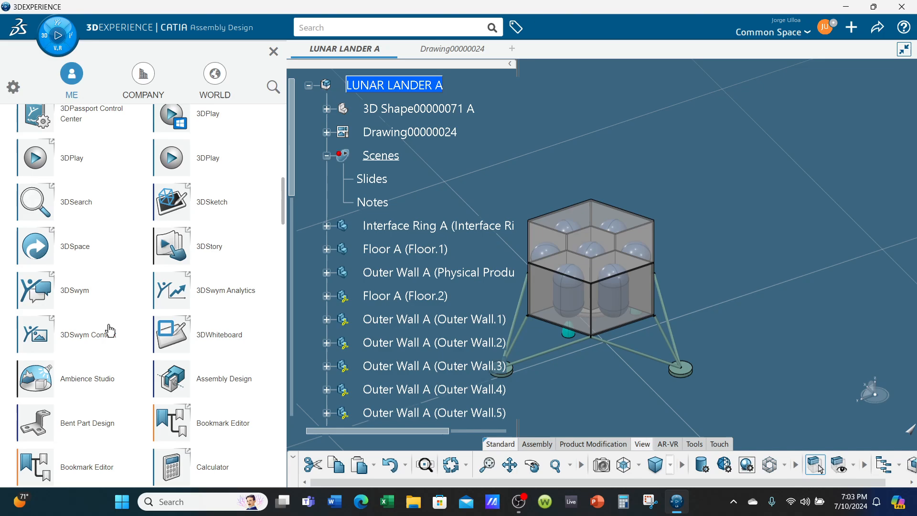
scroll(110, 330, down, 8)
scroll(109, 328, down, 3)
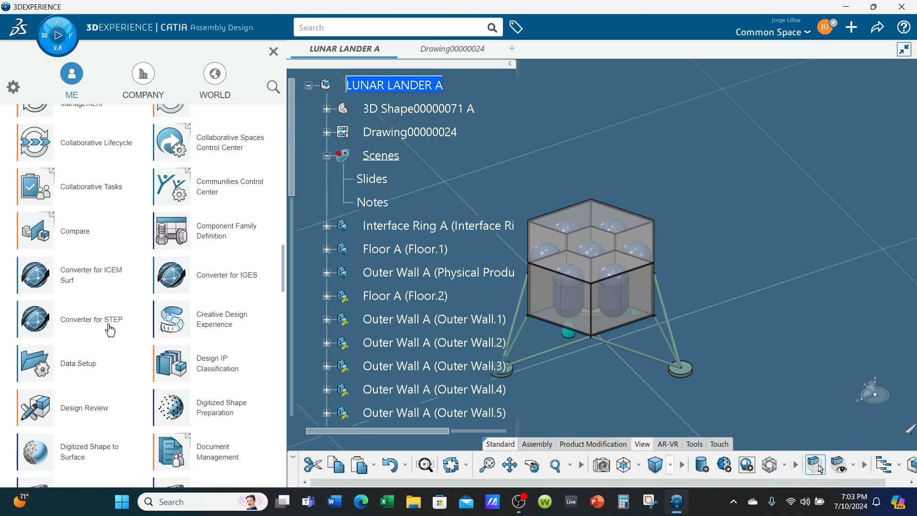
click(95, 414)
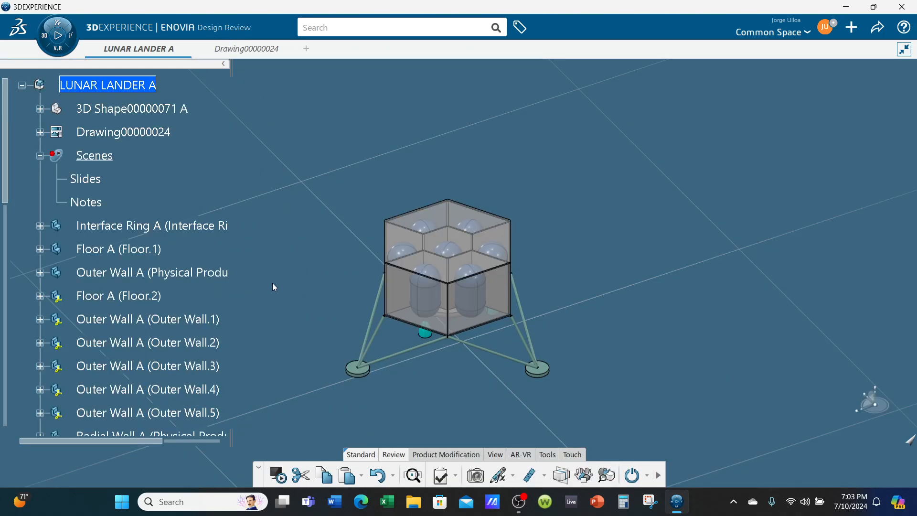
click(476, 476)
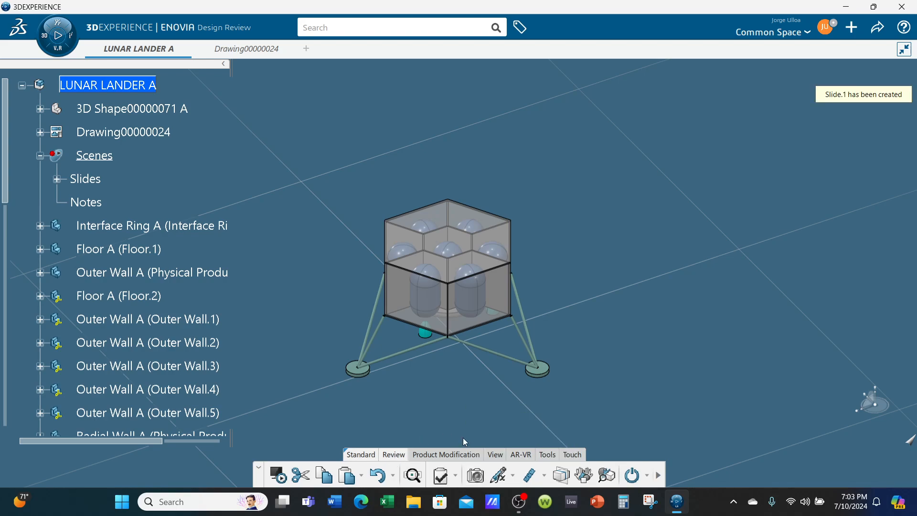
click(57, 179)
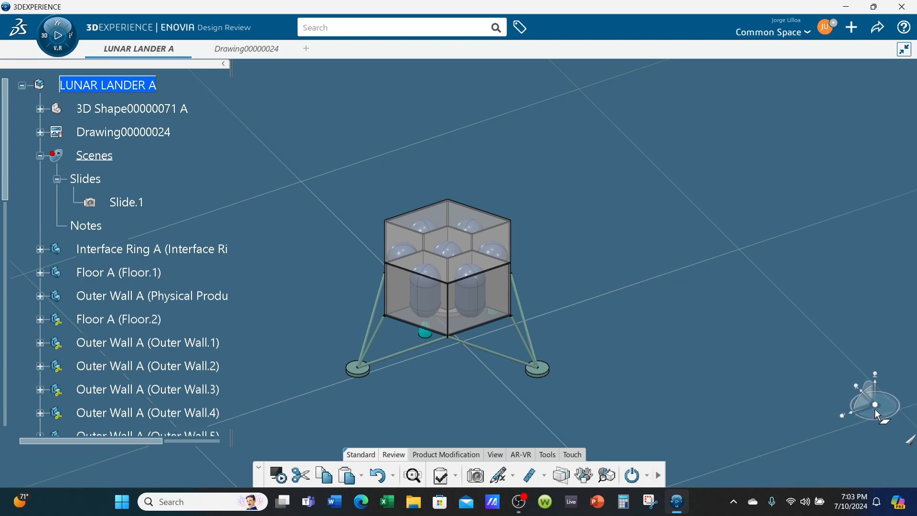
Place the robot on the top floor panel and set its translation increments along U, V and W to 10 in.
drag(877, 404, 779, 200)
drag(672, 123, 454, 236)
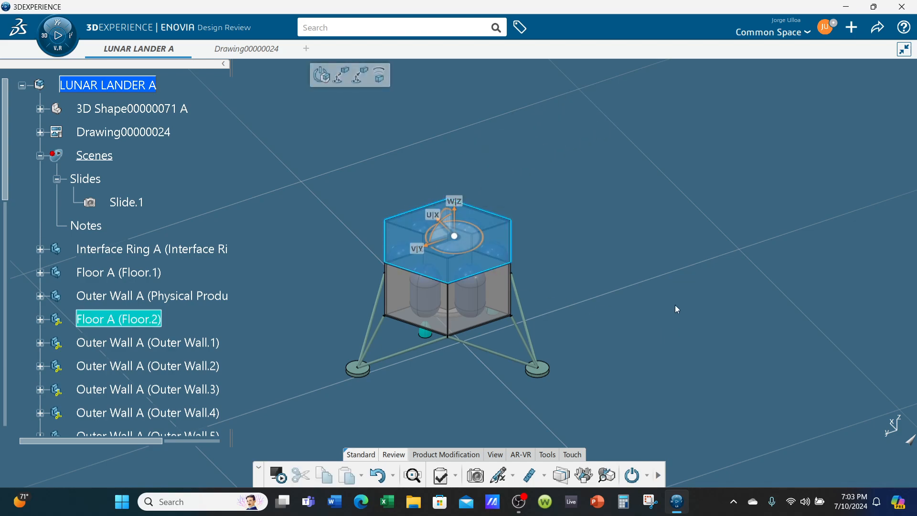
double_click(469, 242)
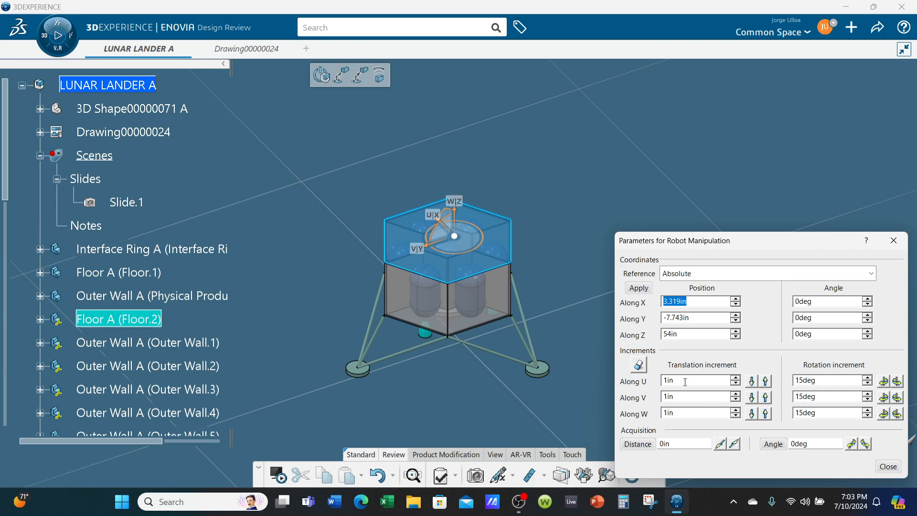
drag(685, 382, 670, 381)
text(0)
drag(677, 395, 633, 415)
text(10)
click(836, 380)
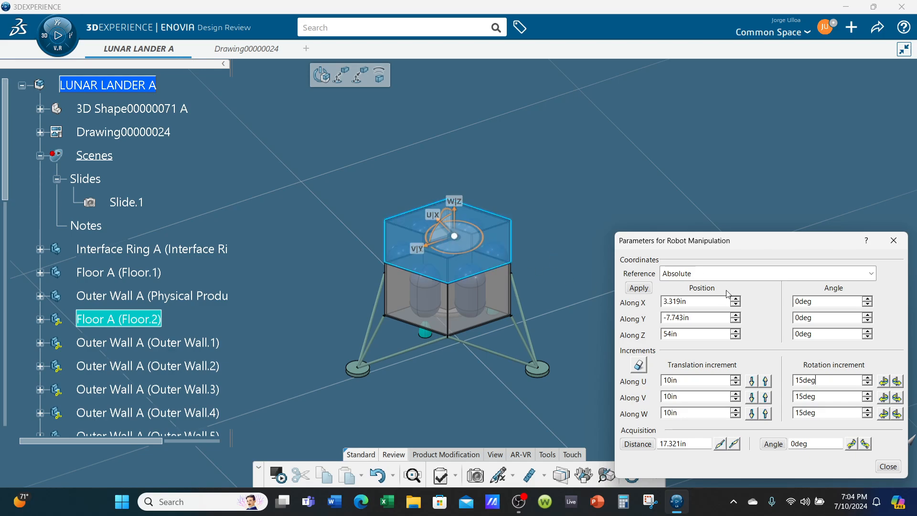
click(888, 467)
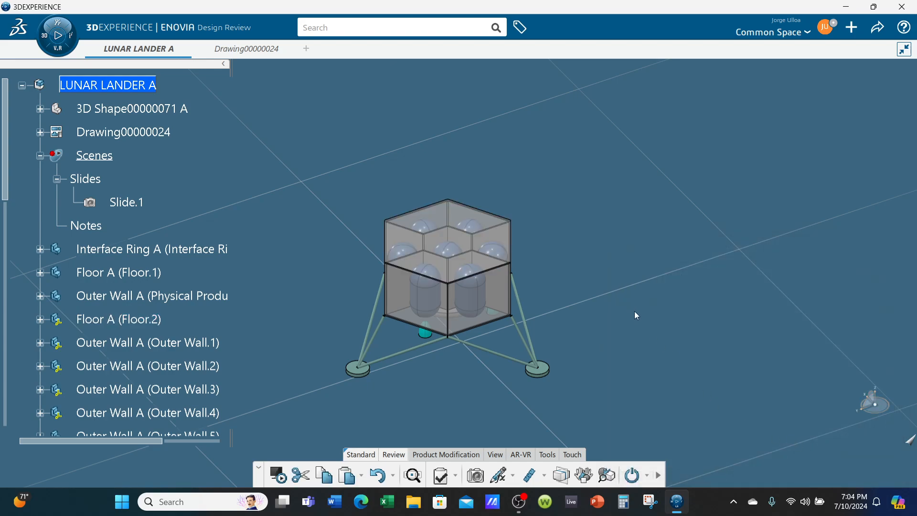
Attach the robot to the center of the top floor panel and raise the panel about 50 in along Z.
drag(876, 405, 512, 205)
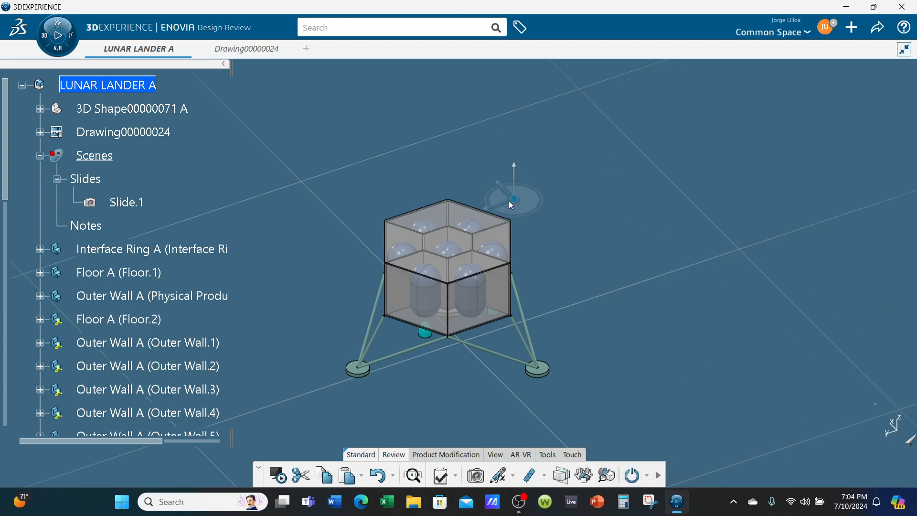
drag(450, 245, 448, 243)
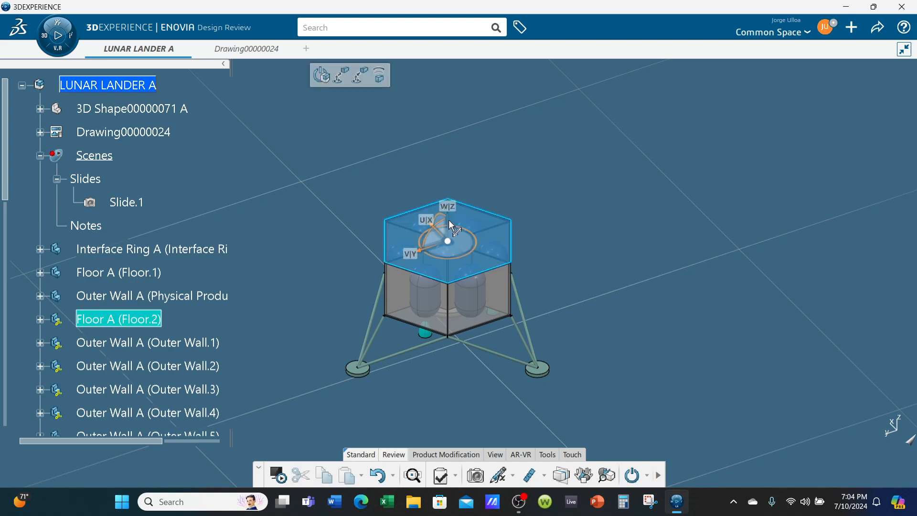
drag(450, 225, 447, 183)
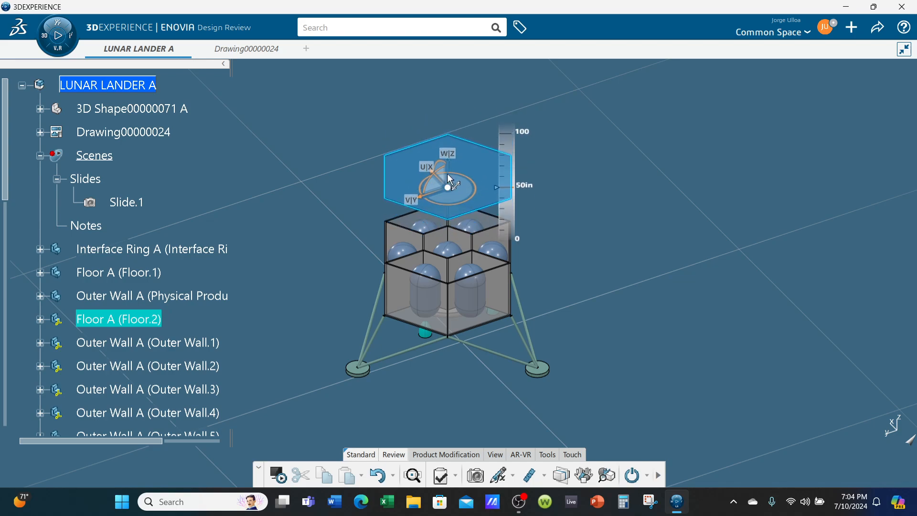
Add all seven tanks to the selection and raise them together with the top floor panel about 40 in.
click(403, 253)
ctrl+click(423, 231)
ctrl+click(483, 231)
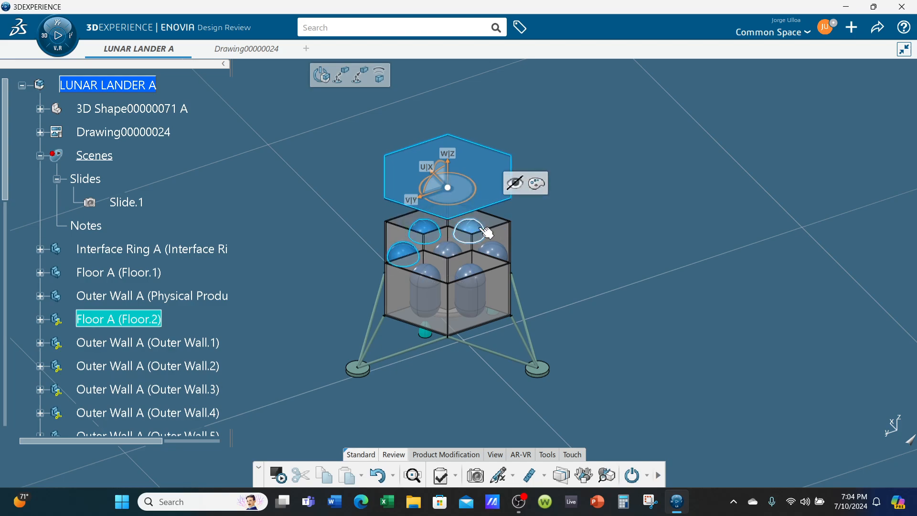
ctrl+click(494, 254)
ctrl+click(454, 256)
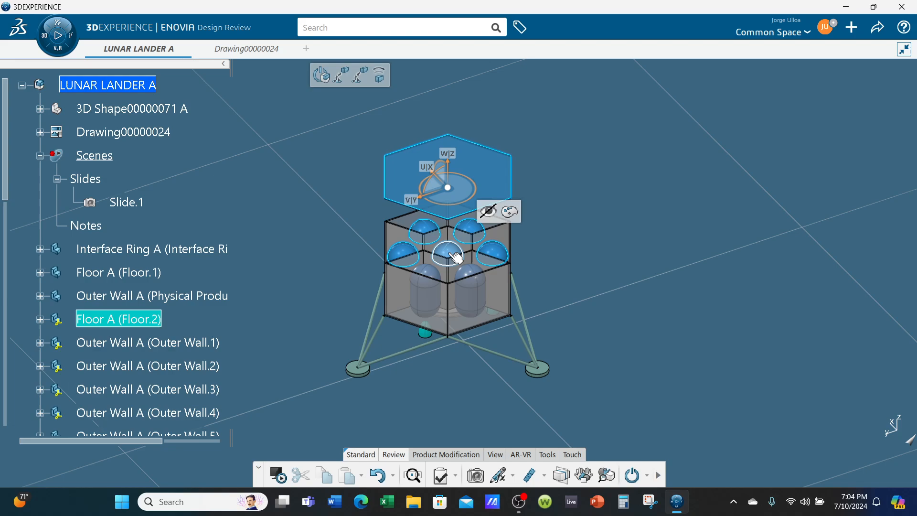
ctrl+click(425, 277)
ctrl+click(470, 277)
drag(460, 196, 450, 125)
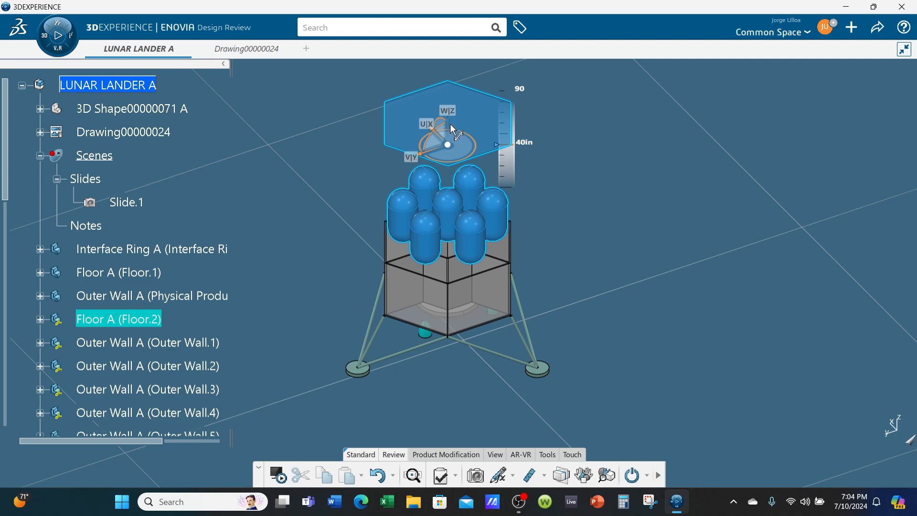
click(612, 262)
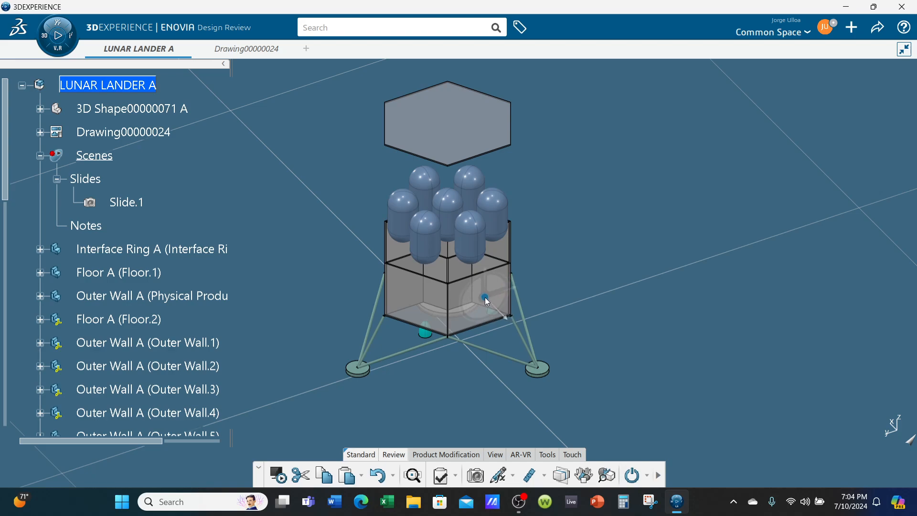
Attach the robot to each of the two front outer walls in turn and move both walls outward from the lander body.
click(485, 297)
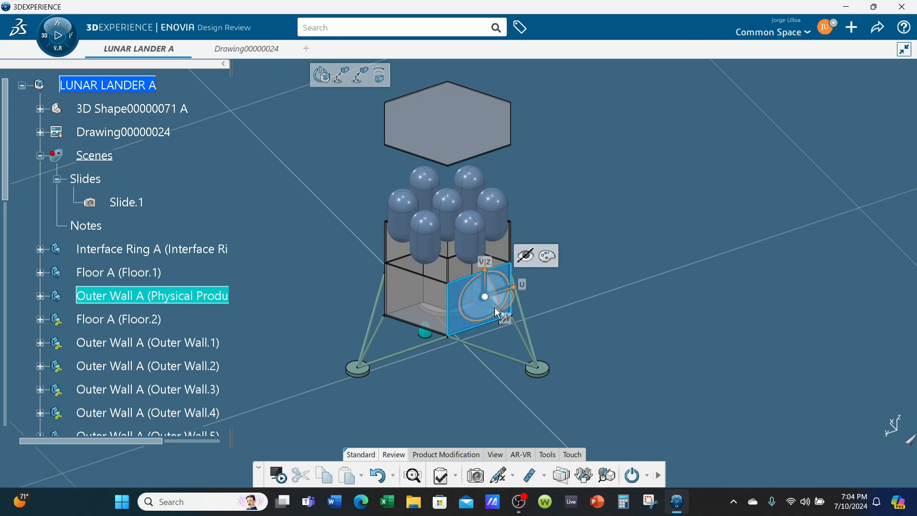
drag(495, 309, 538, 352)
click(429, 319)
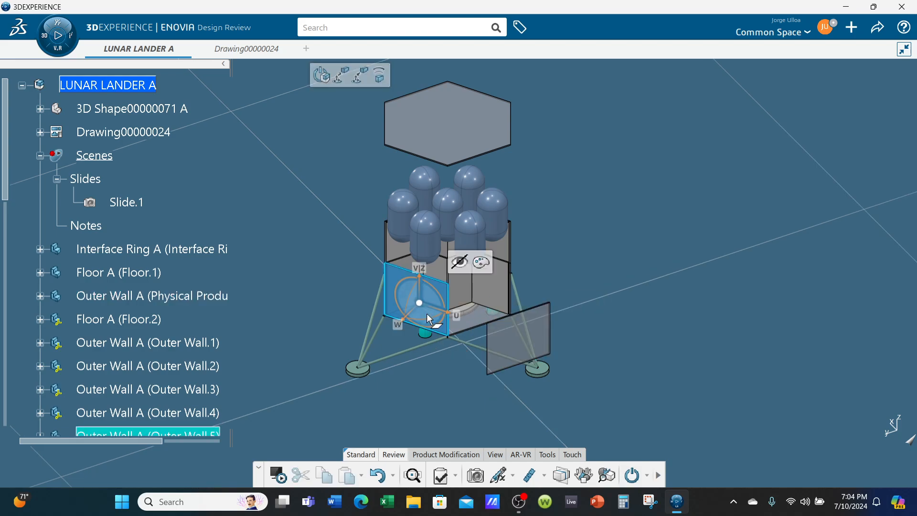
drag(413, 311, 400, 296)
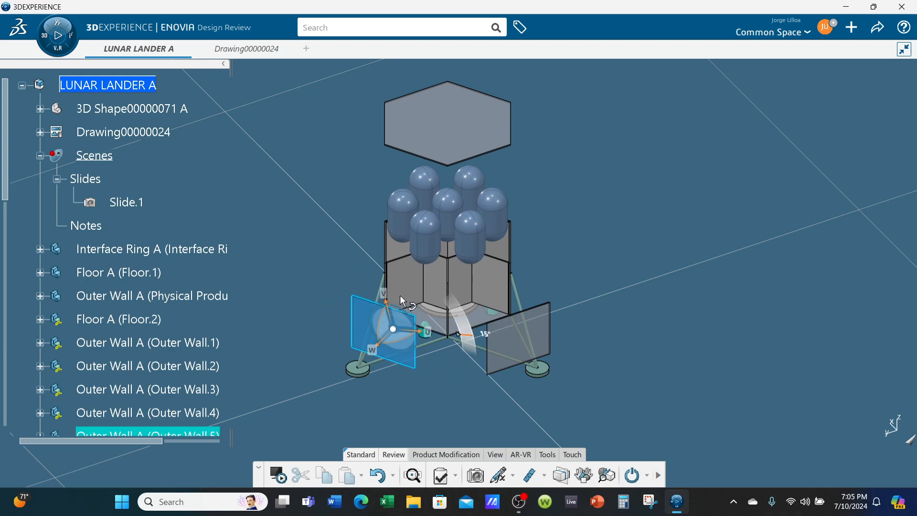
click(691, 308)
Move the four remaining outer walls, Outer Wall.1 to Outer Wall.4, outward from the lander body about 40 in each.
middle_drag(431, 361, 671, 379)
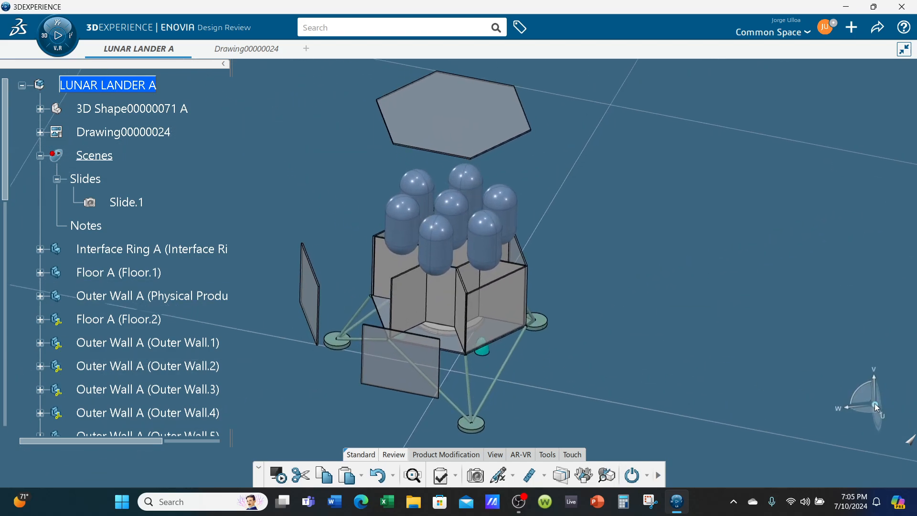
drag(876, 404, 568, 350)
middle_drag(569, 350, 452, 345)
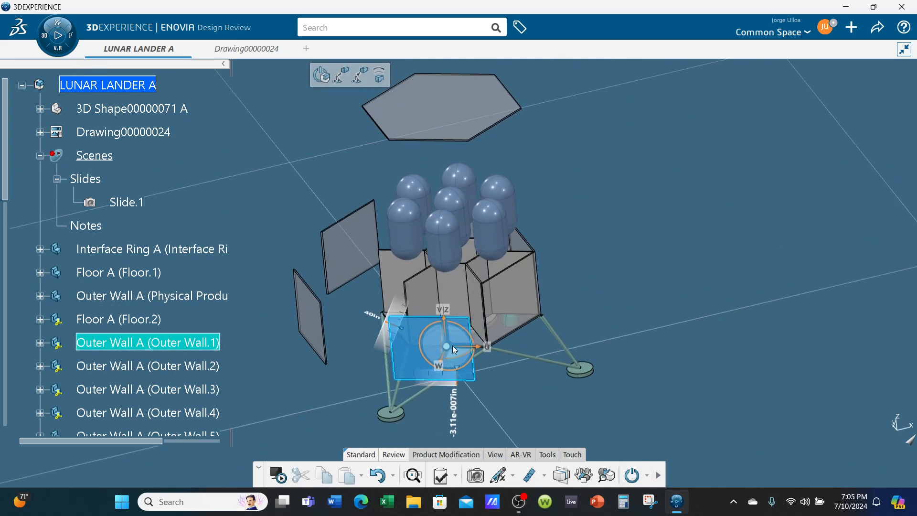
drag(448, 348, 510, 303)
middle_drag(579, 338, 554, 355)
drag(535, 329, 603, 357)
middle_drag(604, 357, 524, 299)
drag(443, 330, 593, 325)
middle_drag(593, 330, 479, 366)
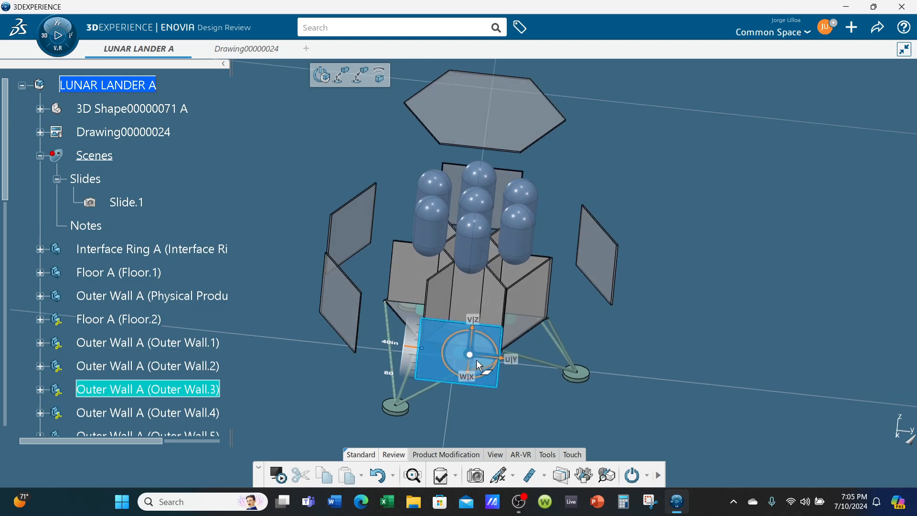
drag(470, 354, 594, 338)
mouse_move(671, 351)
middle_down()
mouse_move(698, 358)
mouse_move(555, 373)
mouse_move(623, 374)
mouse_move(627, 362)
mouse_move(651, 359)
mouse_move(665, 324)
mouse_move(661, 339)
middle_up()
click(624, 373)
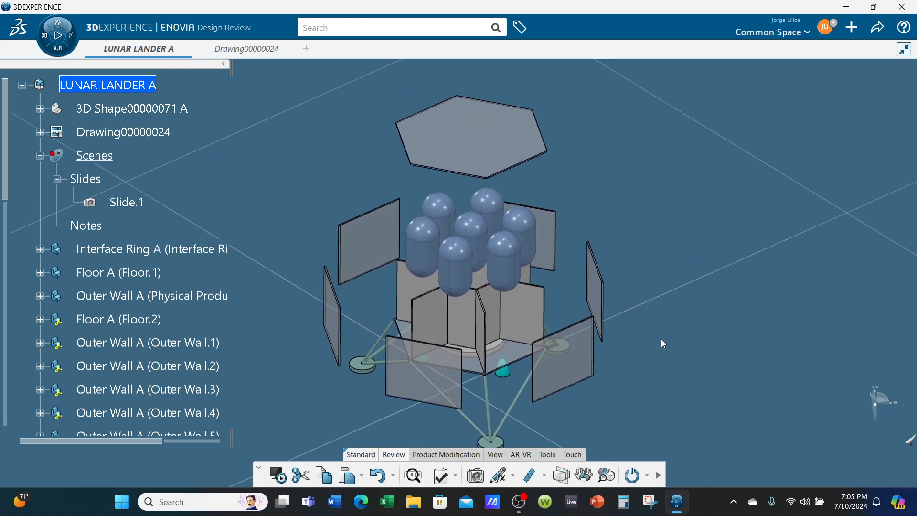
Hide the raised top floor panel, Floor A (Floor.2).
click(514, 168)
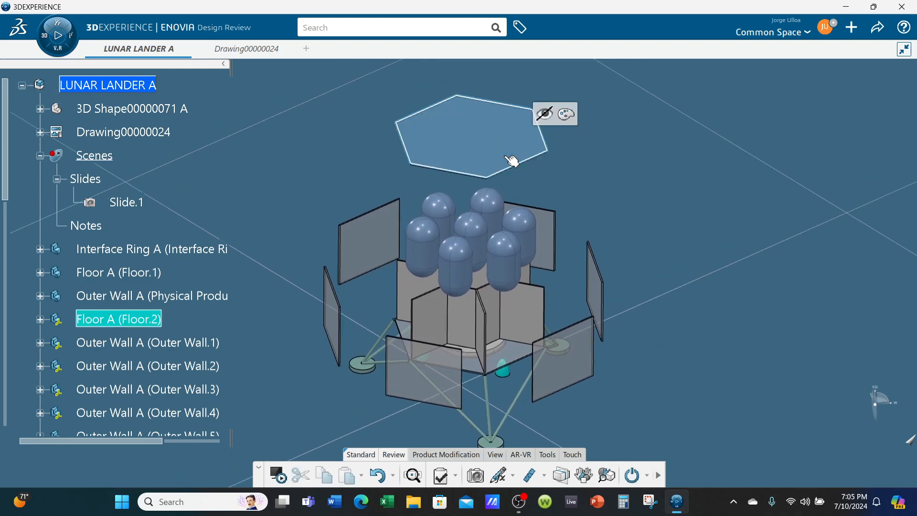
click(545, 113)
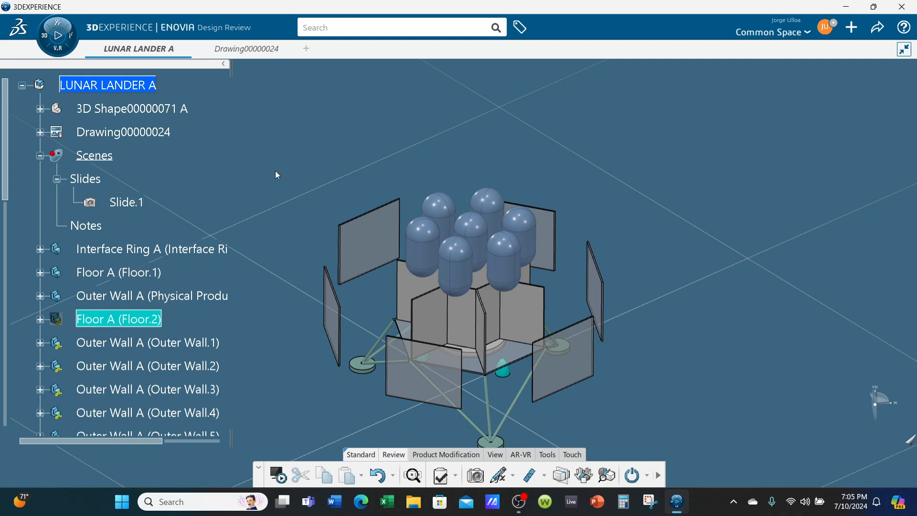
Attach the robot to each landing leg's foot in turn and move the legs outward from the lander body.
middle_drag(672, 237, 679, 215)
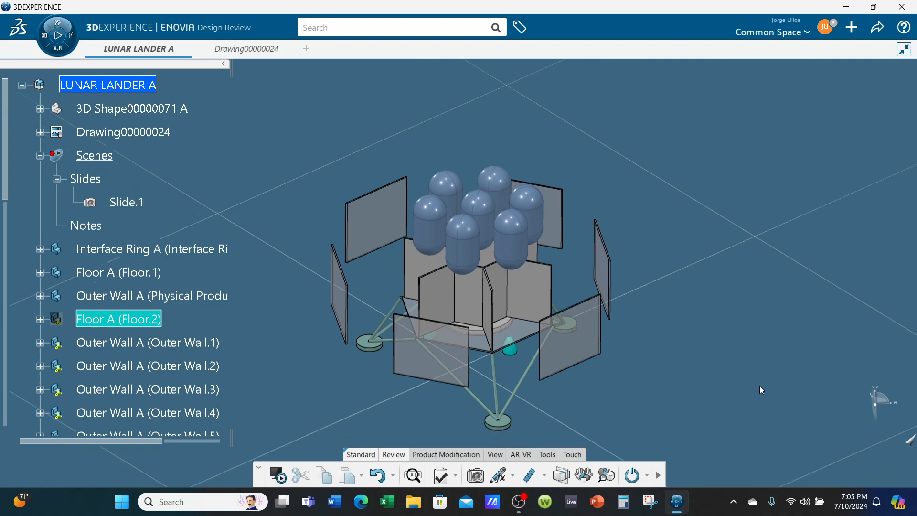
drag(876, 404, 500, 420)
middle_drag(443, 398, 541, 368)
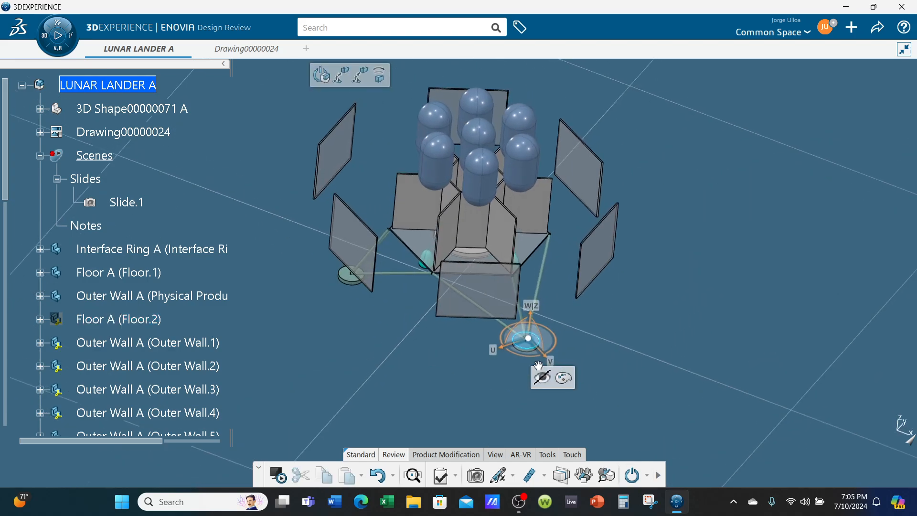
drag(541, 367, 303, 326)
middle_drag(301, 329, 535, 368)
drag(534, 367, 358, 302)
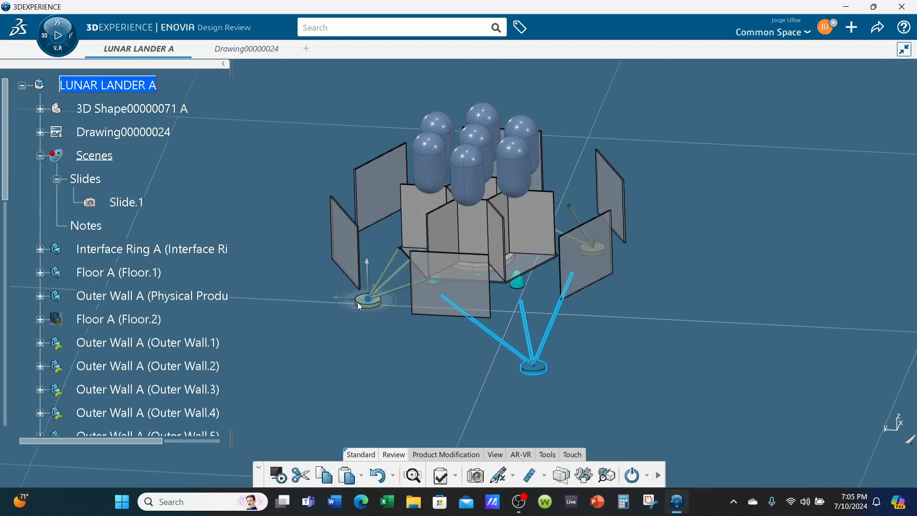
click(357, 306)
middle_drag(380, 303, 439, 377)
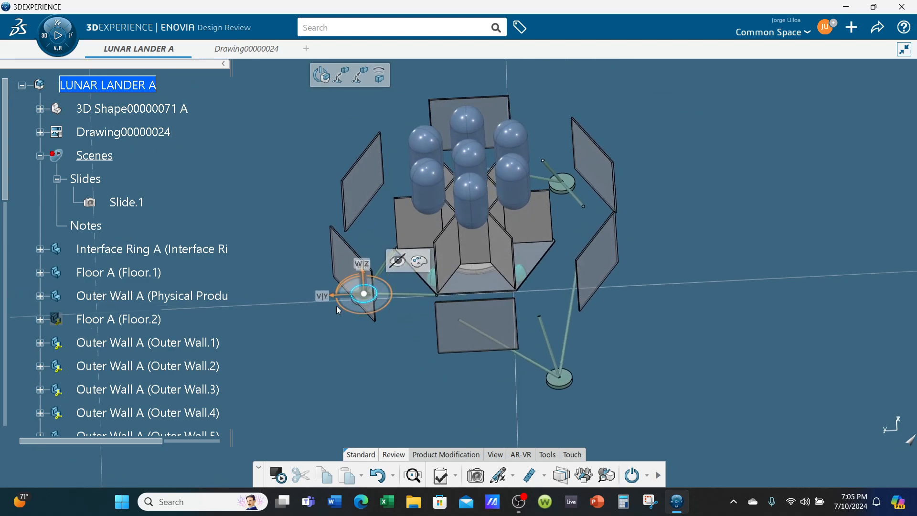
drag(337, 306, 319, 314)
click(395, 344)
Align the robot to the bottom floor panel, Floor A (Floor.1), and move the engine nozzles down below it.
middle_drag(395, 344, 525, 231)
scroll(524, 230, up, 4)
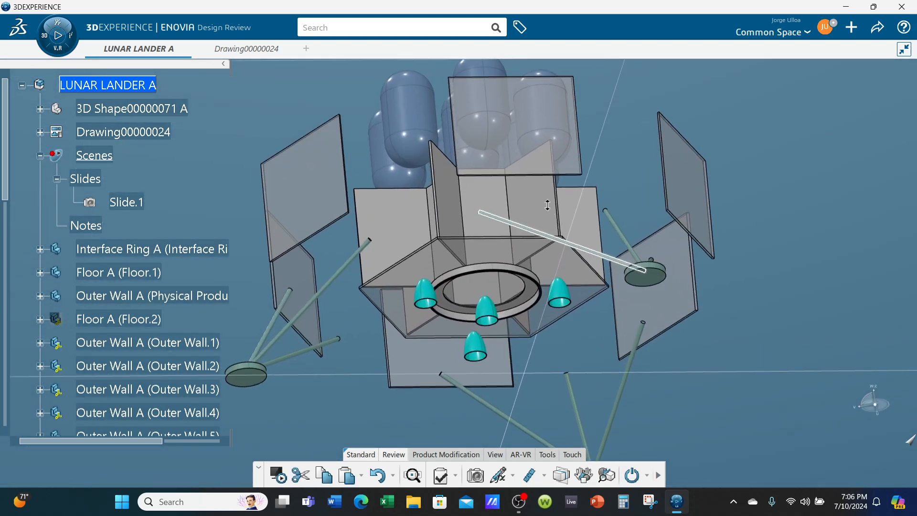
middle_drag(628, 445, 586, 287)
middle_drag(560, 329, 613, 451)
drag(876, 405, 489, 215)
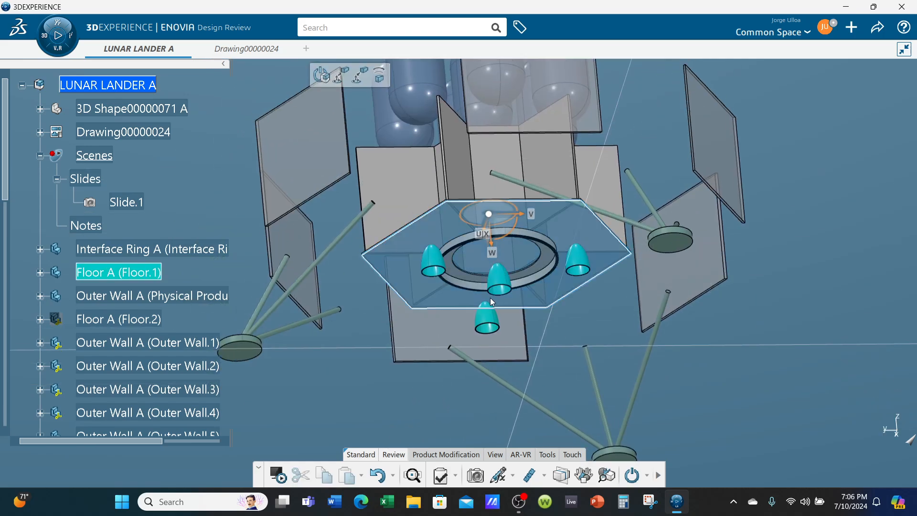
click(441, 271)
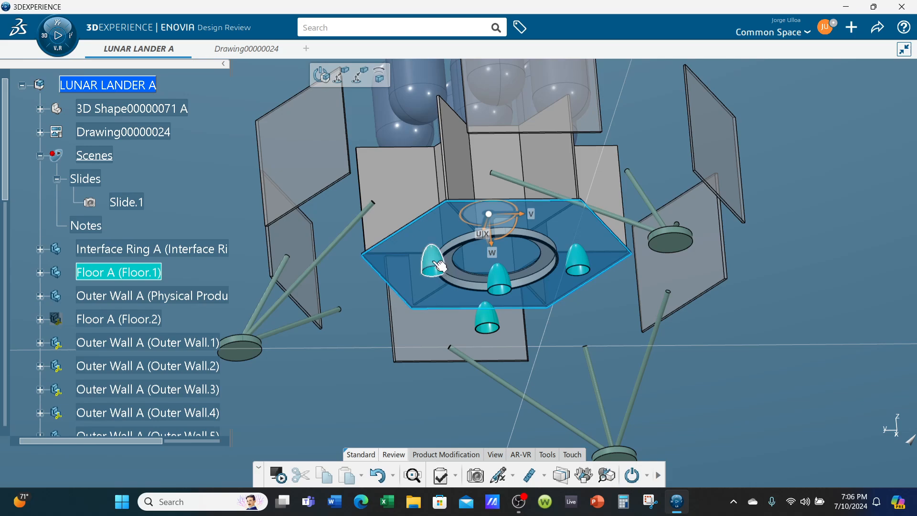
ctrl+click(493, 320)
drag(490, 265, 489, 307)
key(Escape)
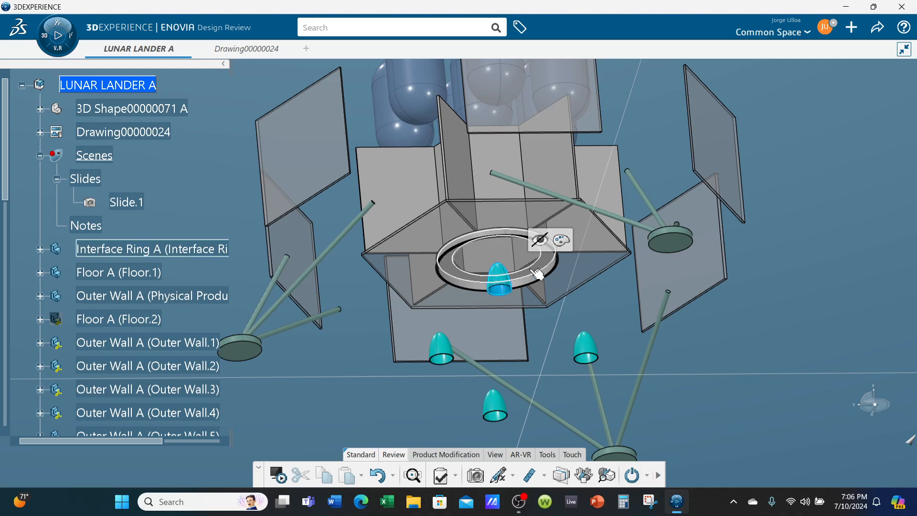
click(799, 381)
middle_drag(798, 381, 796, 413)
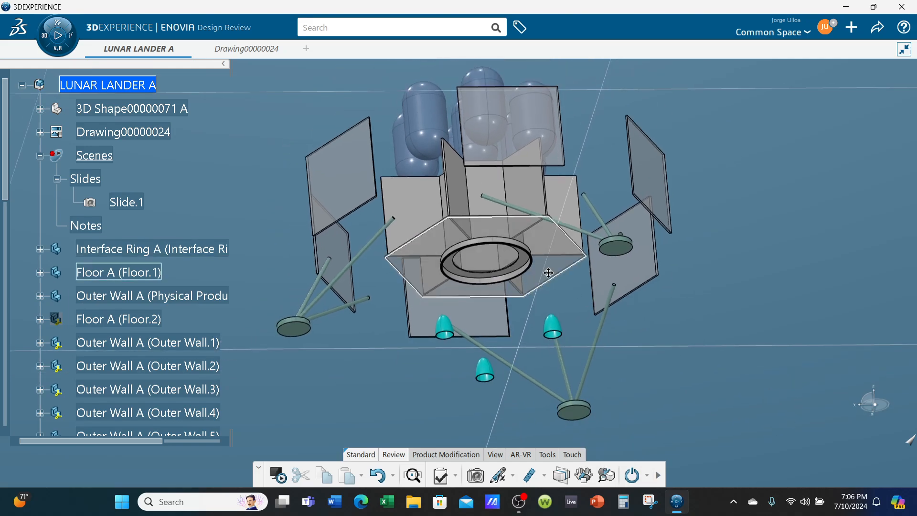
Attach the robot to the interface ring and lower the ring about 20 in below the bottom floor panel.
middle_drag(549, 270, 502, 263)
drag(877, 404, 564, 251)
click(539, 258)
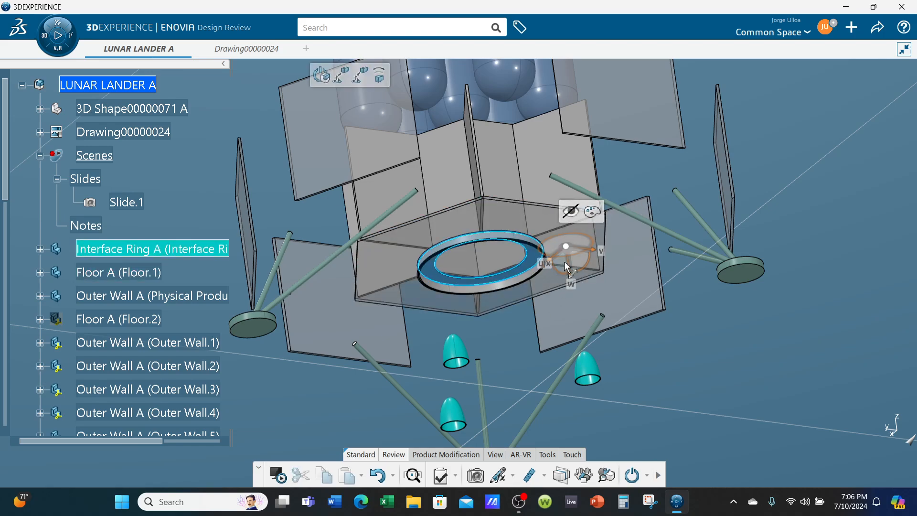
drag(570, 262, 575, 323)
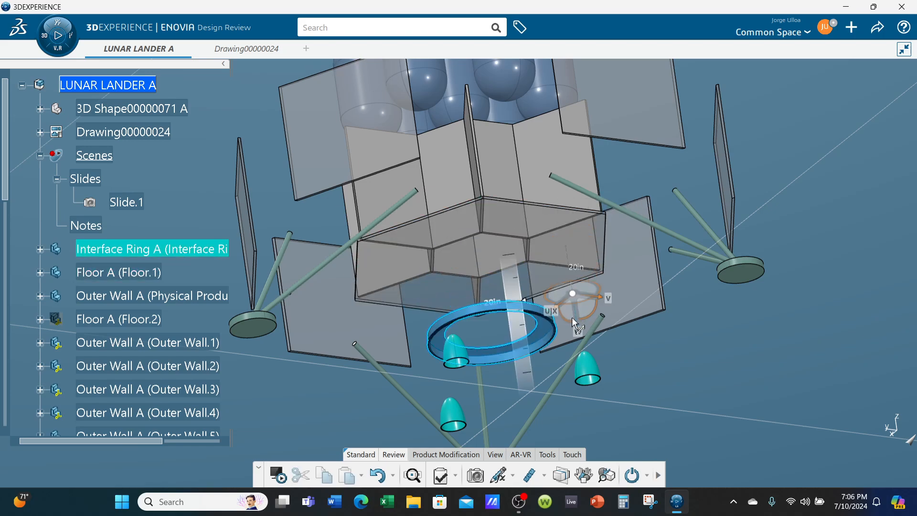
click(709, 357)
scroll(537, 294, down, 3)
middle_drag(537, 294, 583, 382)
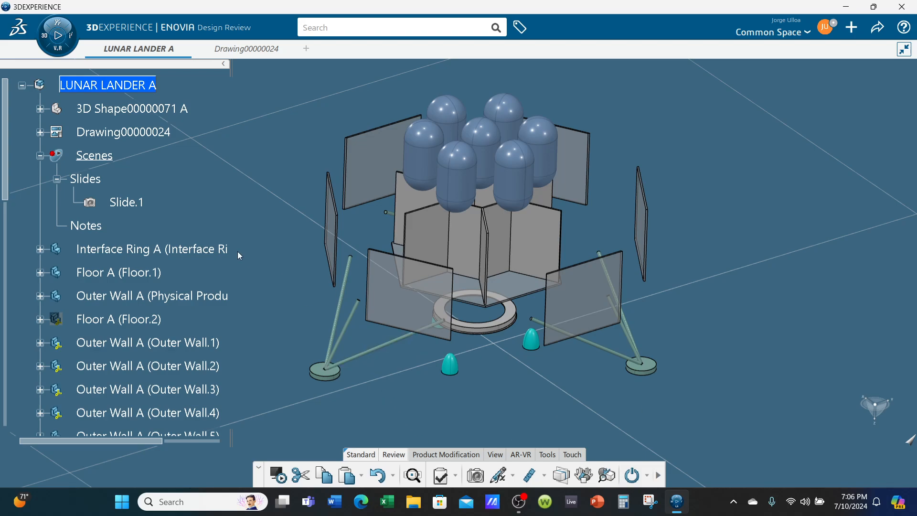
right_click(130, 205)
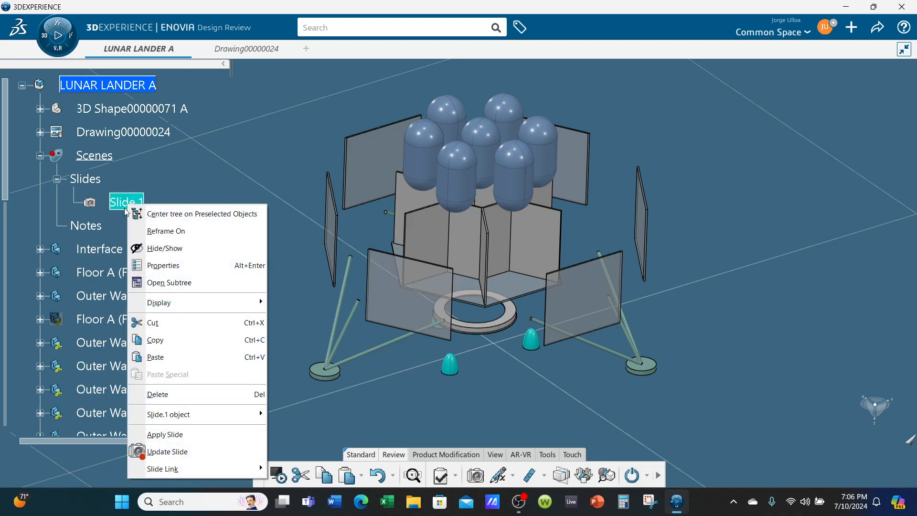
mouse_move(197, 471)
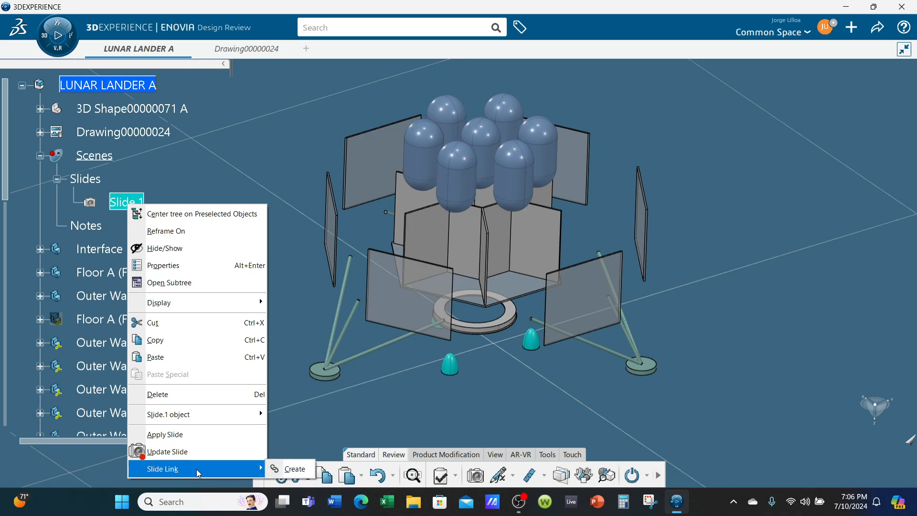
click(196, 444)
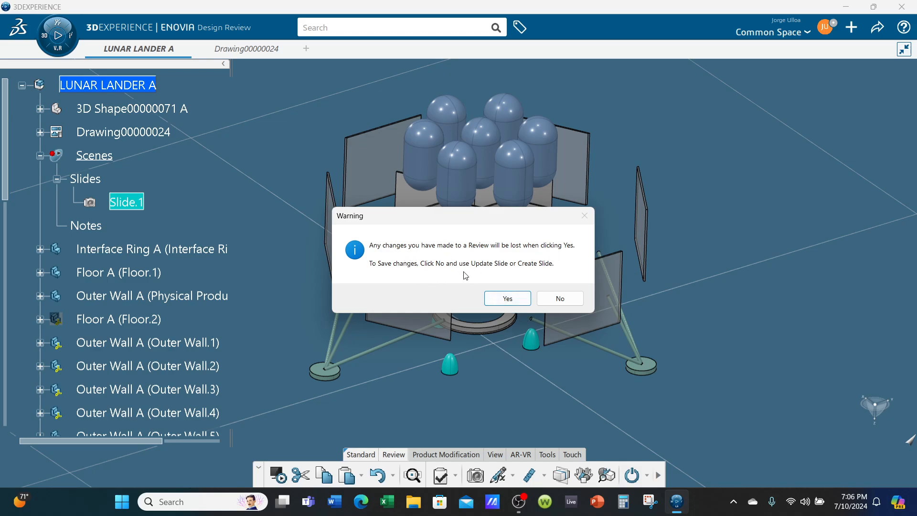
click(559, 299)
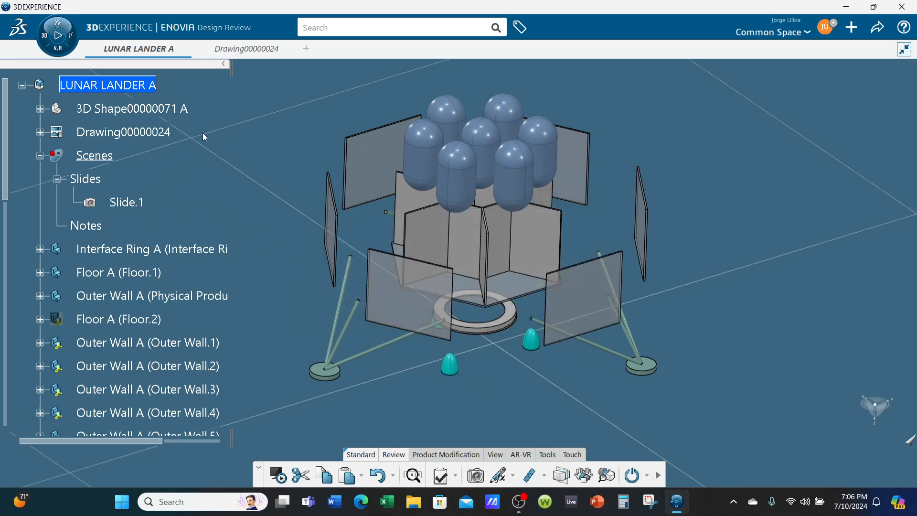
Update Slide.1 with the current exploded arrangement and rename the slide to Exploded View.
right_click(127, 207)
click(184, 455)
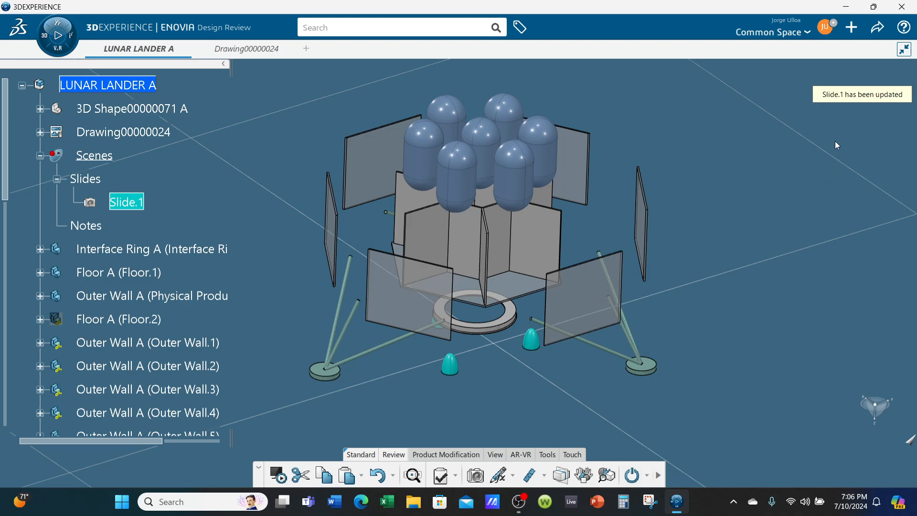
right_click(123, 203)
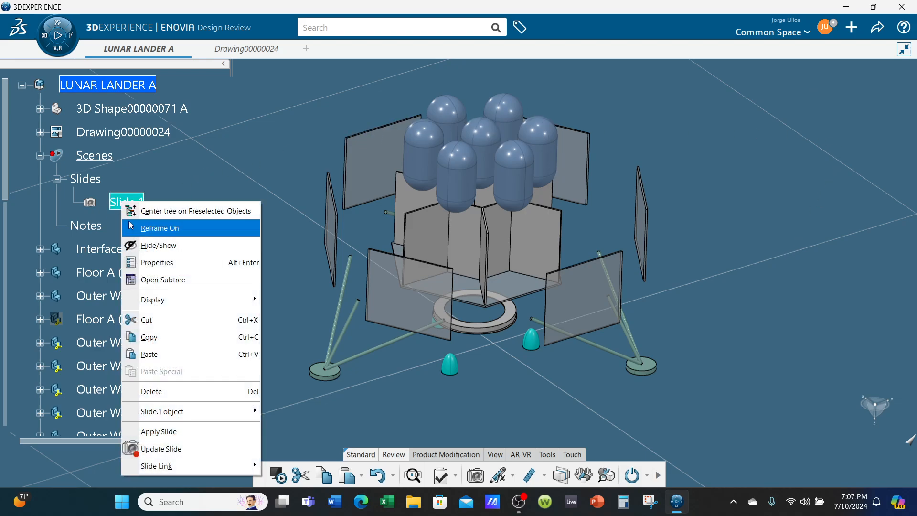
click(157, 262)
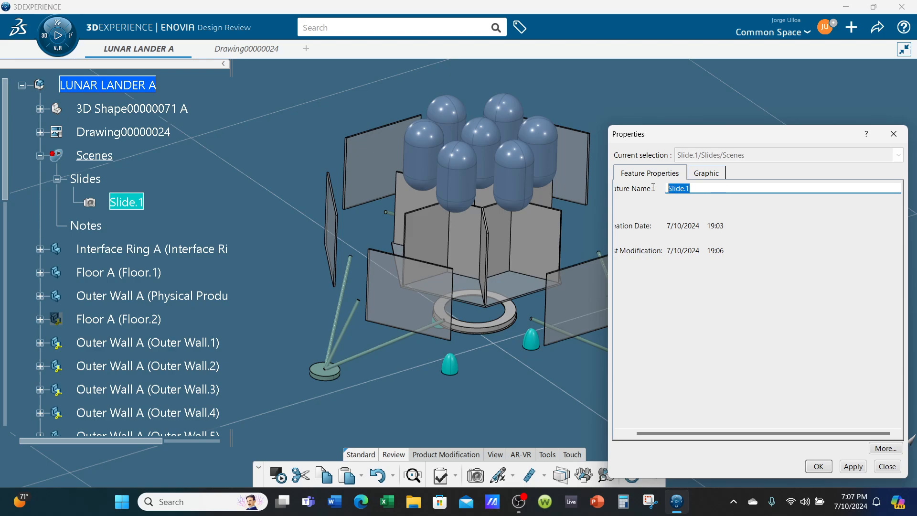
text(W)
text(xploded View)
key(Return)
click(245, 182)
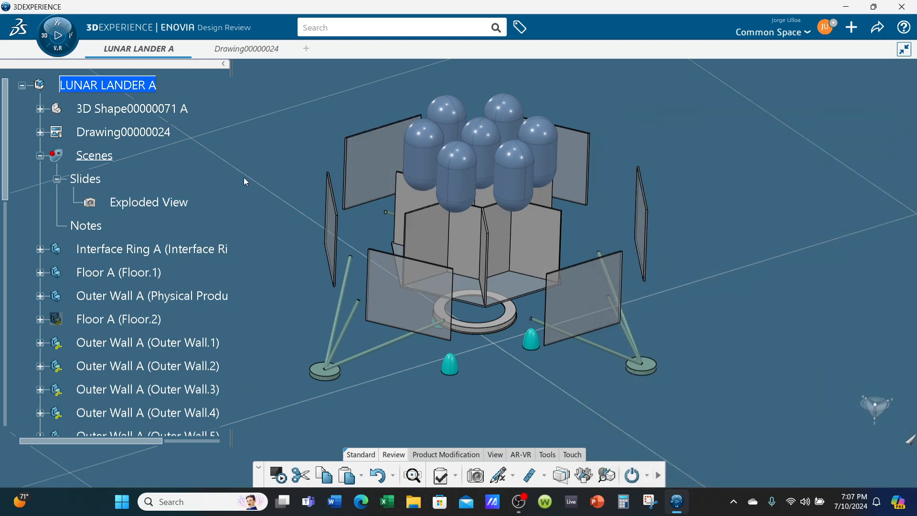
Unset Scenes as the current markup, apply the Exploded View slide to check it, and unset Scenes again.
right_click(97, 157)
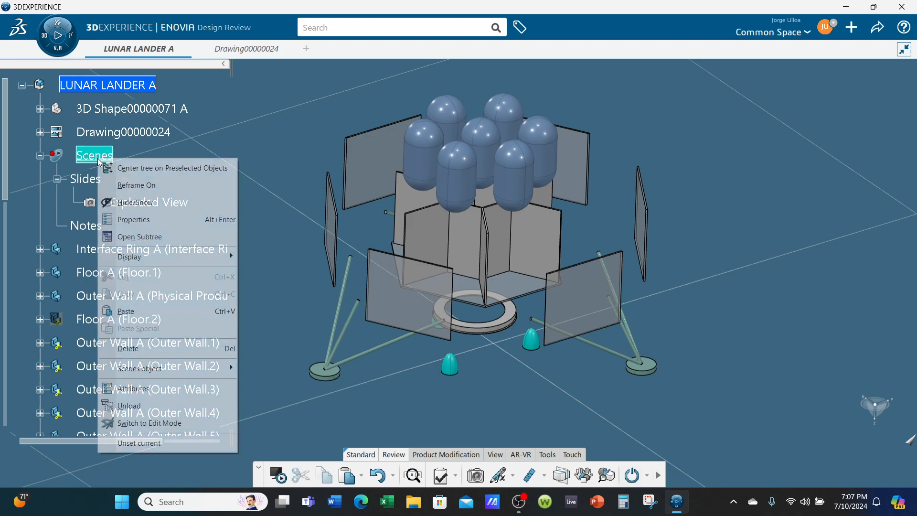
click(137, 444)
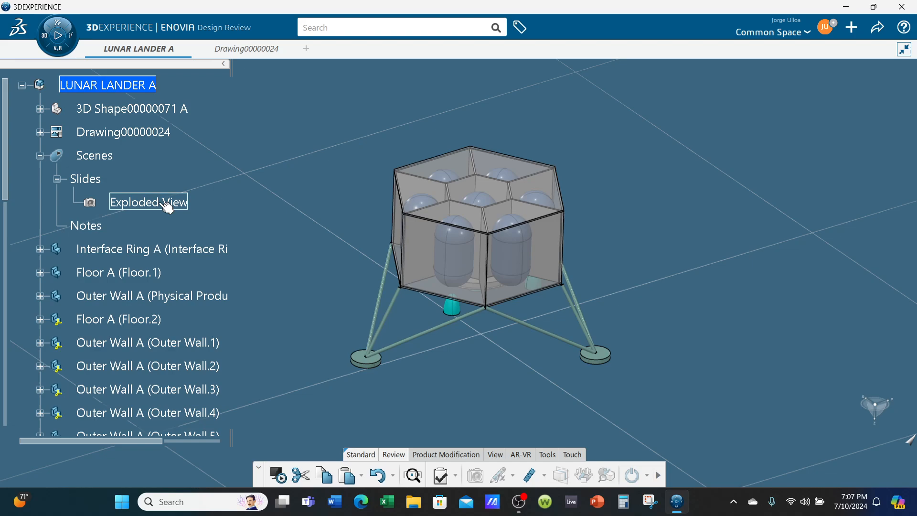
double_click(178, 202)
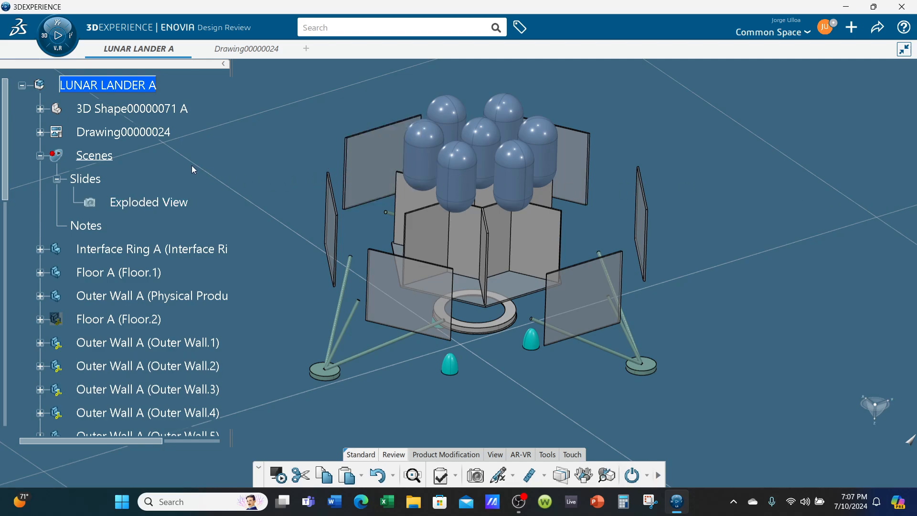
right_click(97, 164)
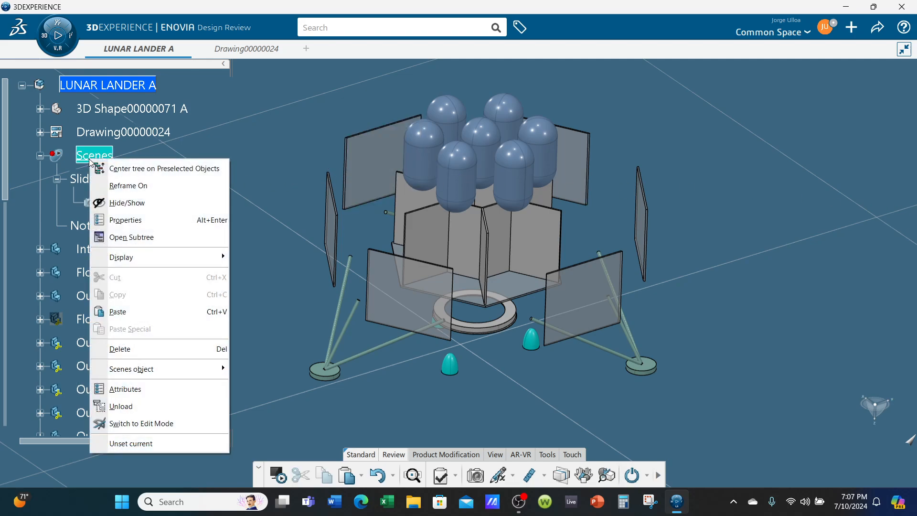
click(147, 445)
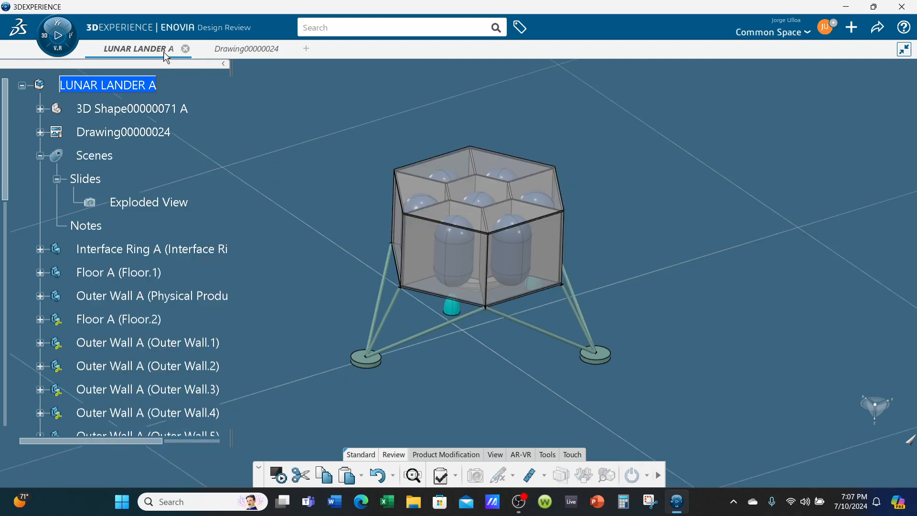
Switch to Drawing00000024 and delete the old exploded isometric view from Sheet.1.
click(225, 49)
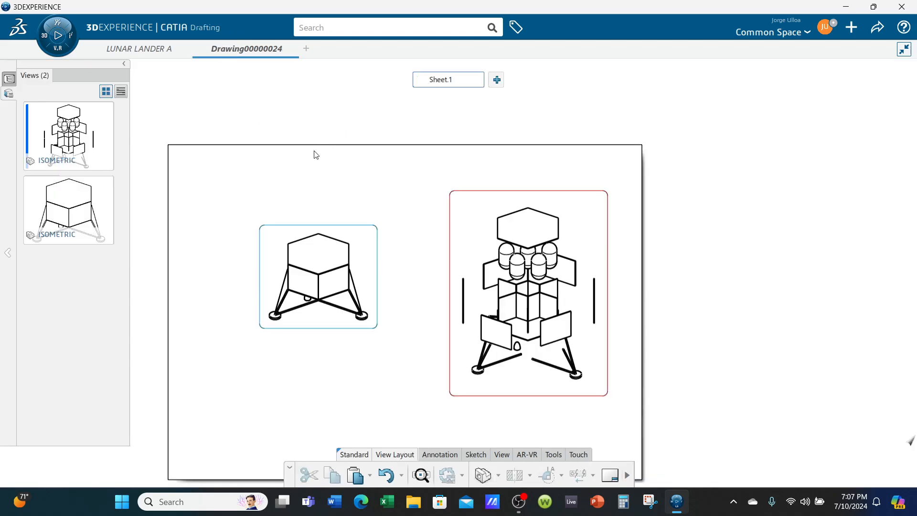
click(9, 93)
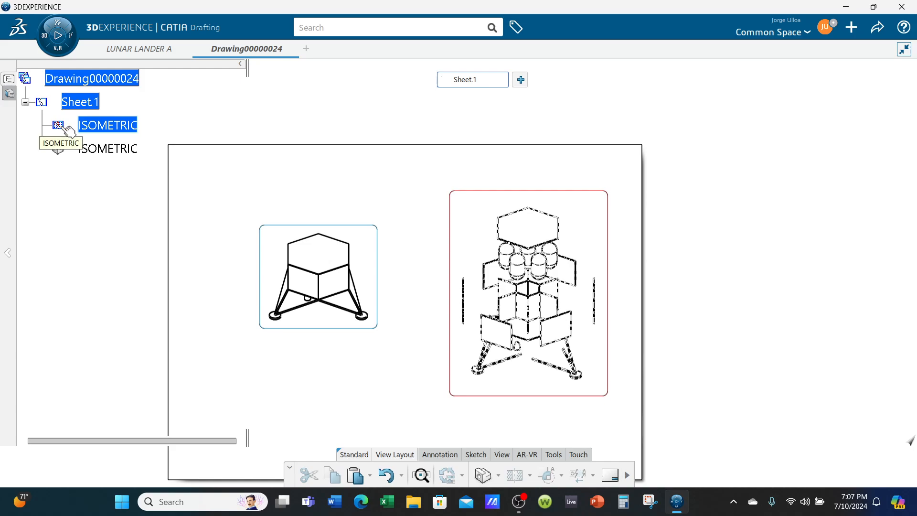
right_click(103, 126)
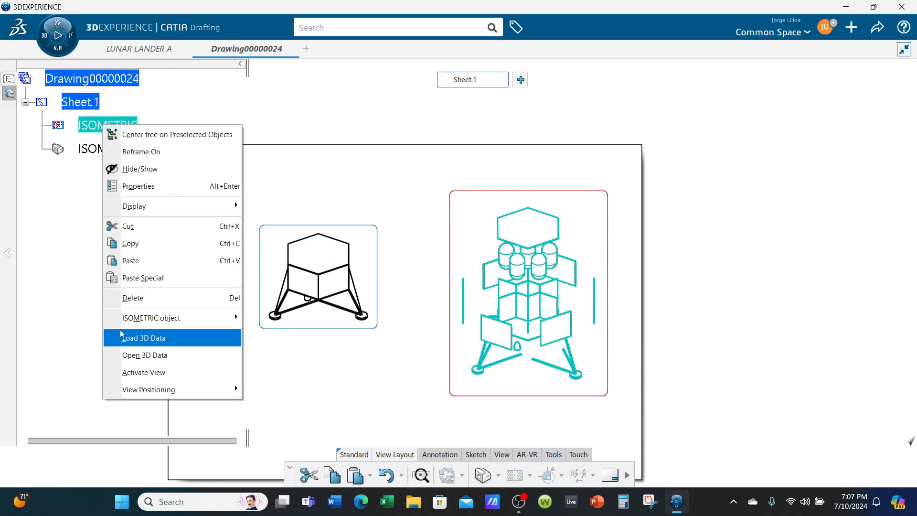
click(135, 299)
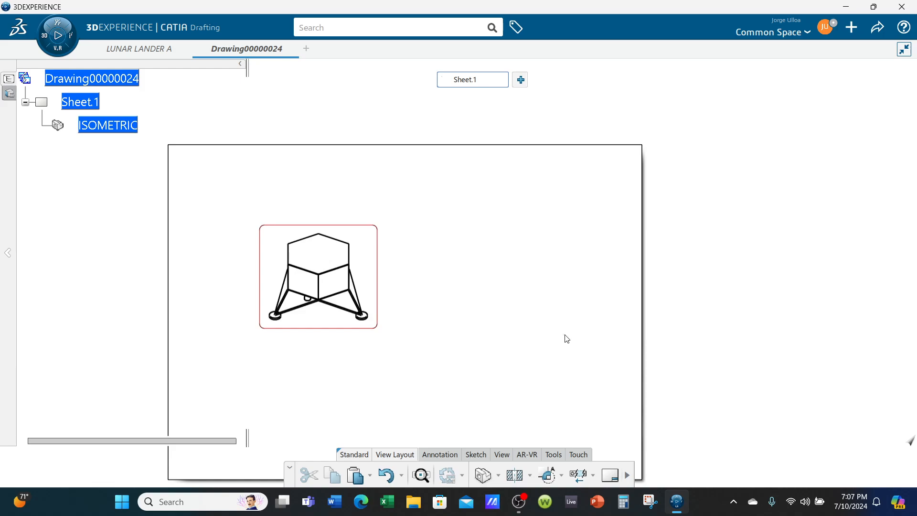
Create a new isometric view on Sheet.1 from the LUNAR LANDER assembly's Exploded View slide.
click(498, 475)
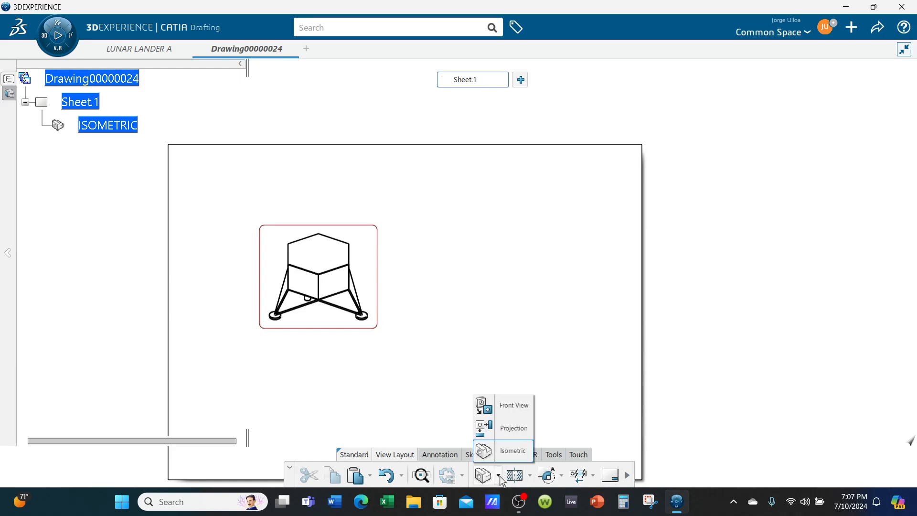
click(507, 452)
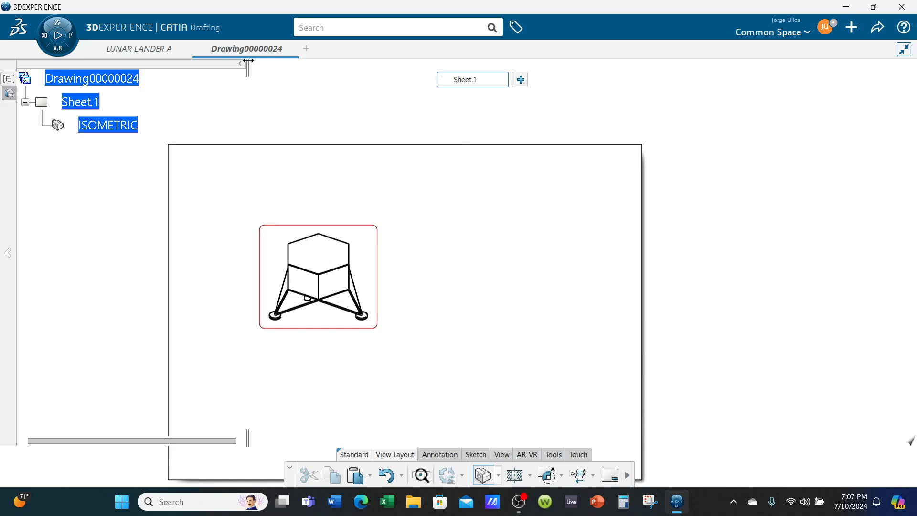
click(142, 51)
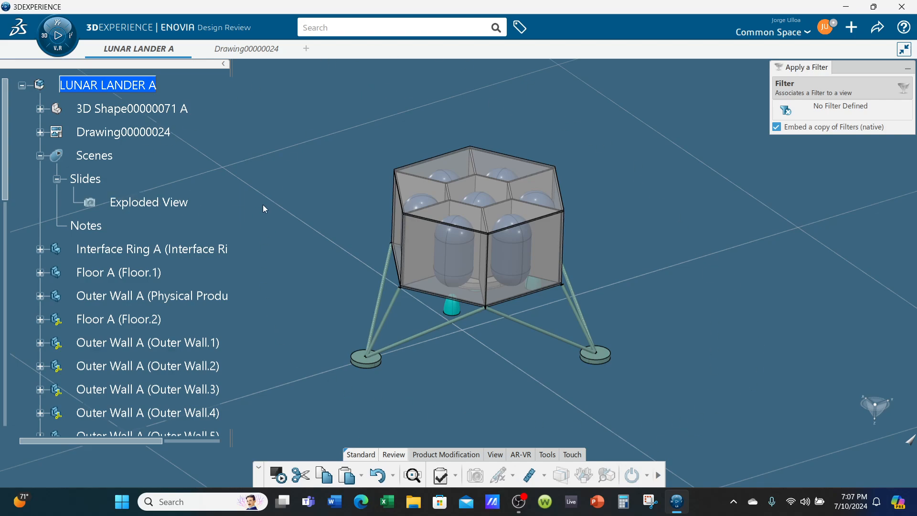
click(149, 209)
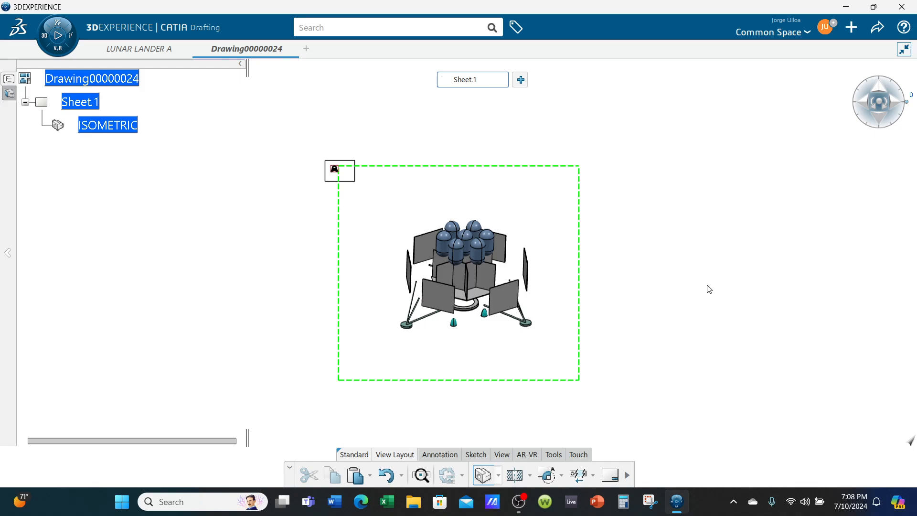
click(693, 275)
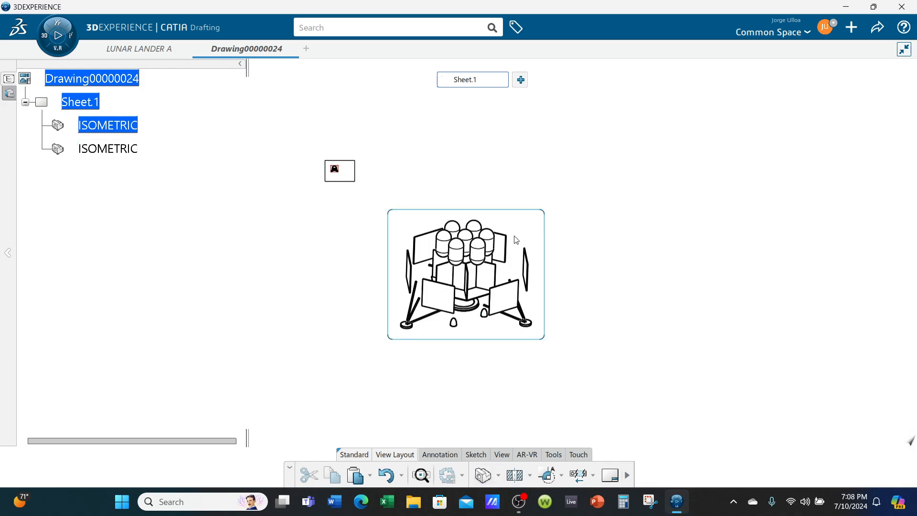
ctrl+middle_drag(505, 235, 502, 183)
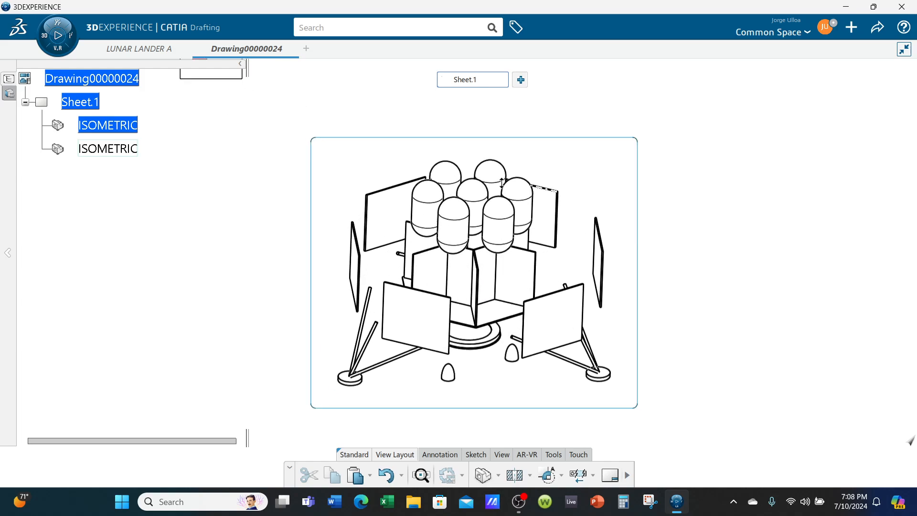
Set the scale of the new exploded isometric view to 1:16 in its view properties.
right_click(640, 196)
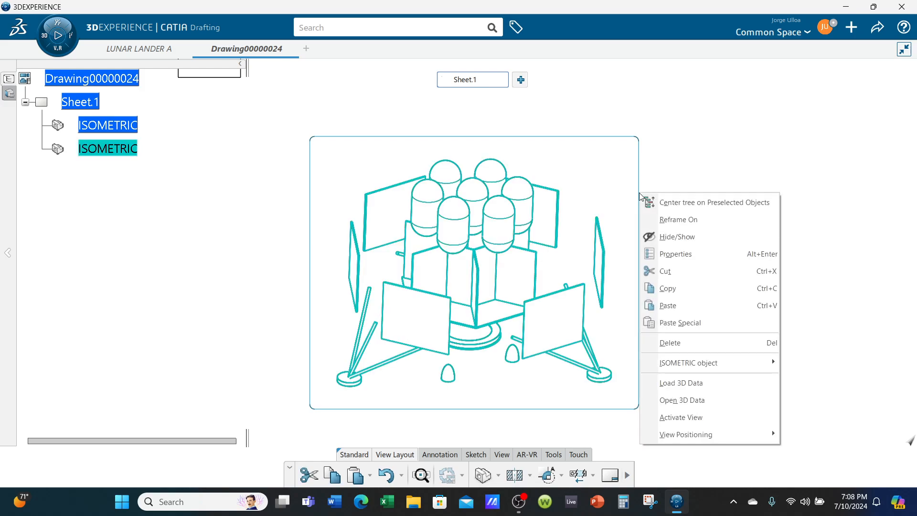
click(682, 261)
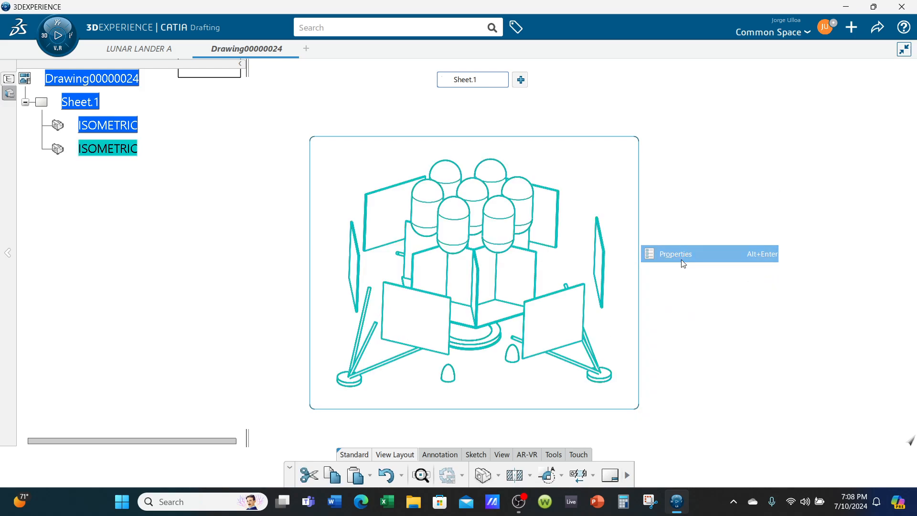
click(714, 173)
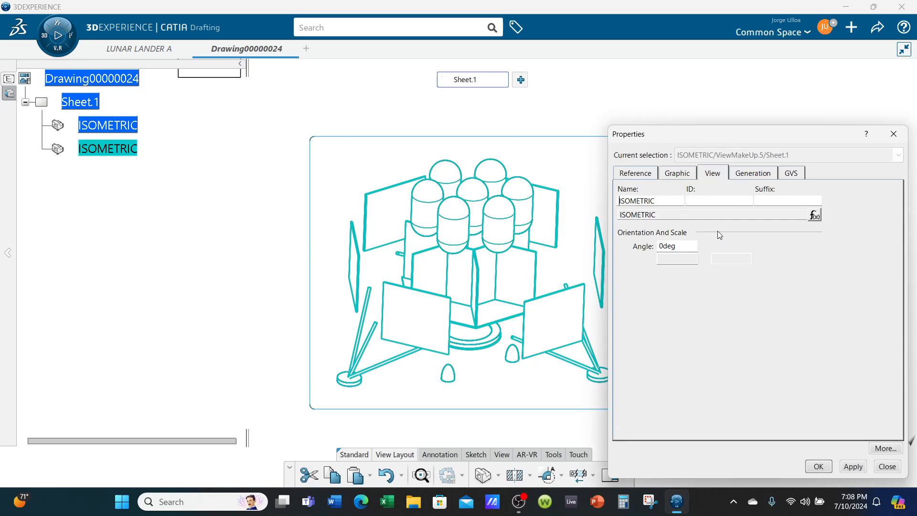
click(683, 258)
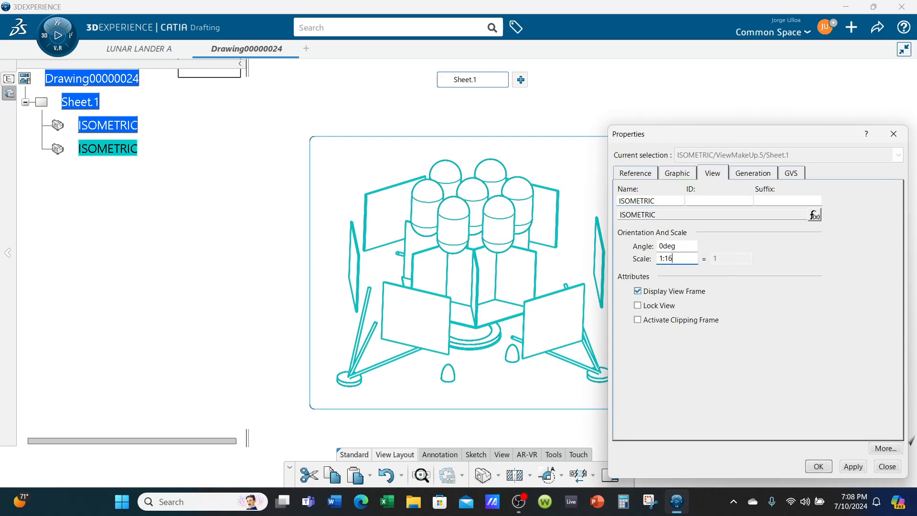
click(817, 466)
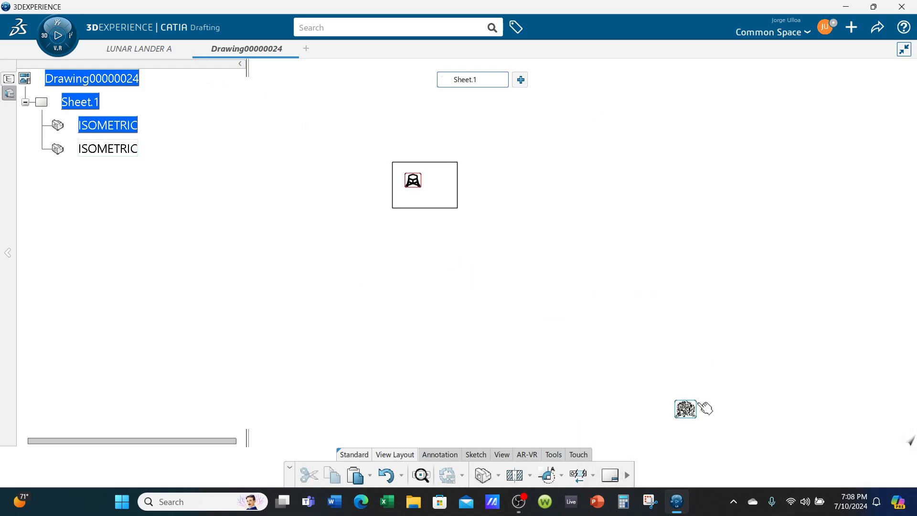
Move the exploded isometric view onto Sheet.1, to the right of the assembled isometric view.
drag(693, 409, 436, 160)
click(514, 244)
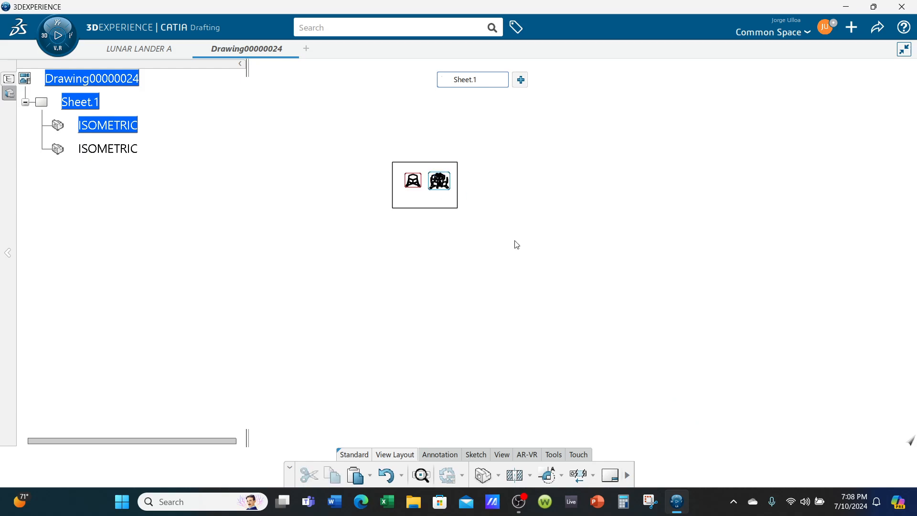
mouse_move(514, 244)
middle_down()
mouse_move(523, 315)
mouse_move(520, 202)
middle_up()
mouse_move(372, 287)
middle_down()
mouse_move(444, 342)
mouse_move(449, 301)
middle_up()
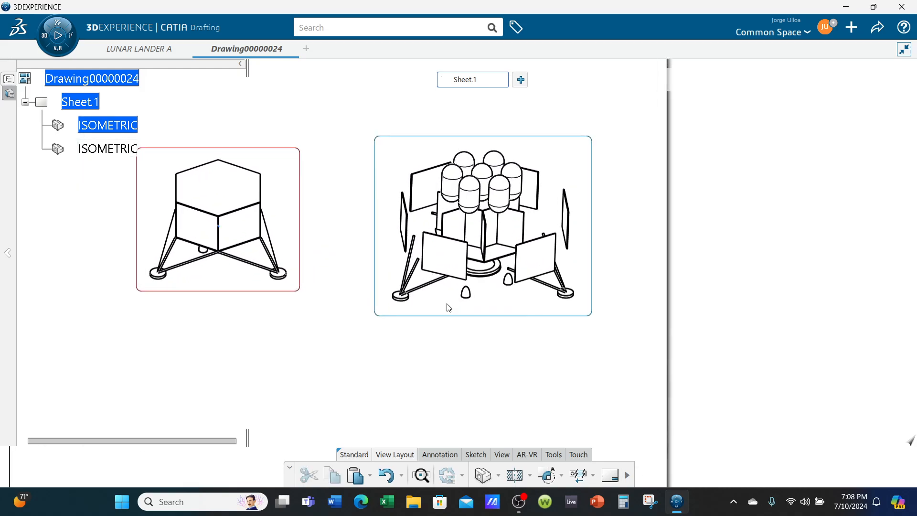
mouse_move(410, 360)
middle_down()
mouse_move(506, 364)
mouse_move(544, 381)
middle_up()
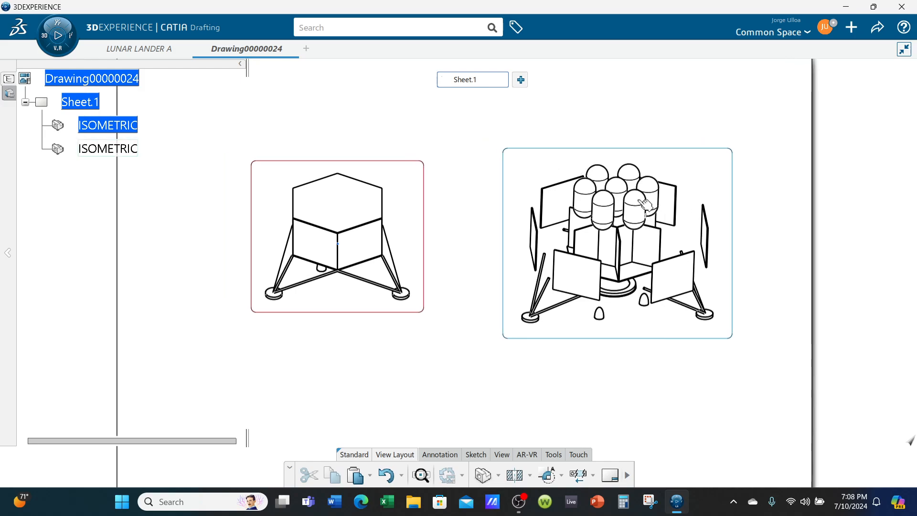
middle_drag(540, 365, 551, 365)
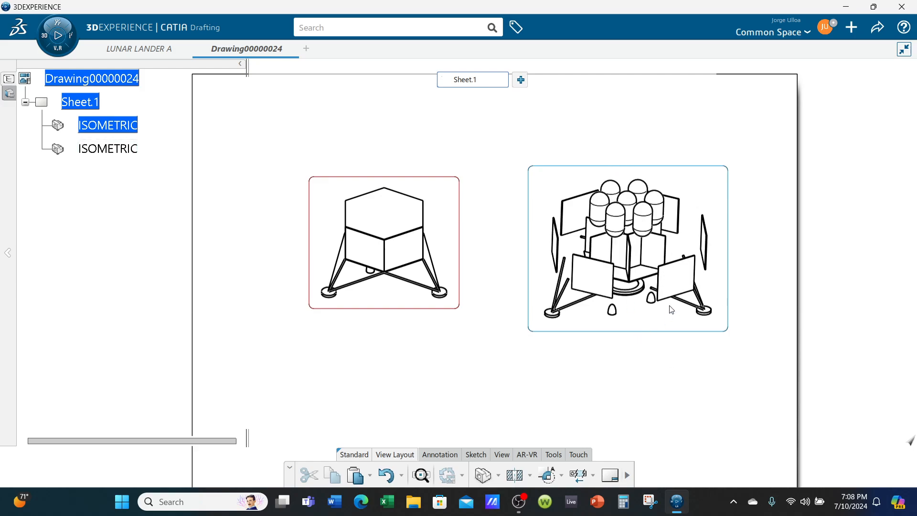
Shift the assembled isometric view slightly left on the sheet to widen its gap from the exploded view.
mouse_move(672, 310)
middle_down()
mouse_move(620, 328)
mouse_move(445, 355)
middle_up()
middle_drag(426, 286, 471, 290)
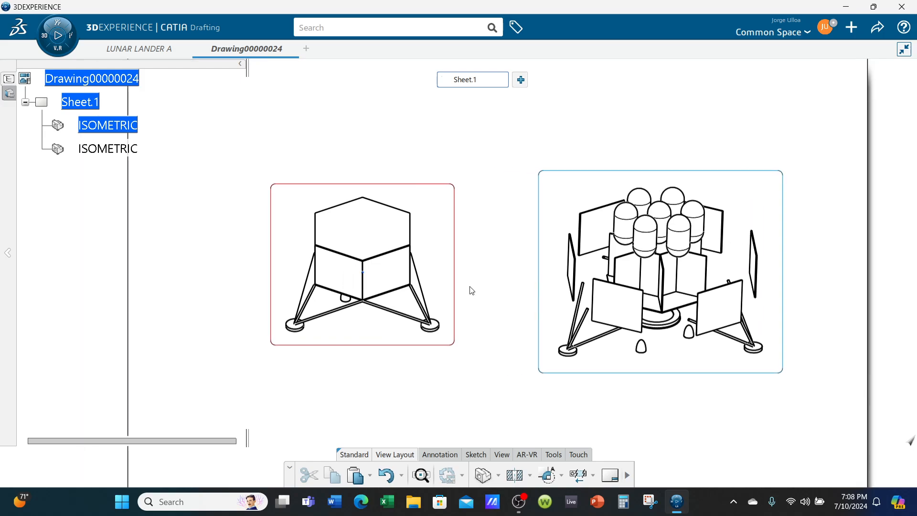
drag(458, 276, 422, 274)
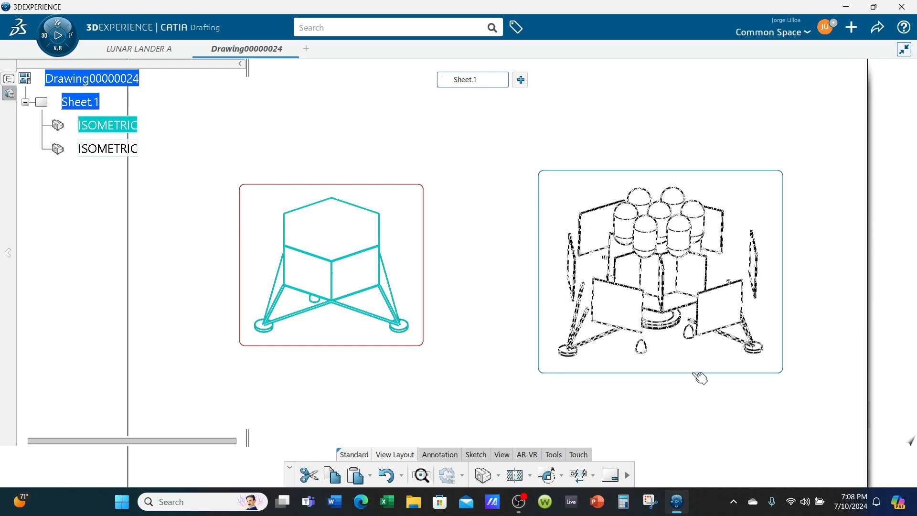
scroll(521, 306, down, 2)
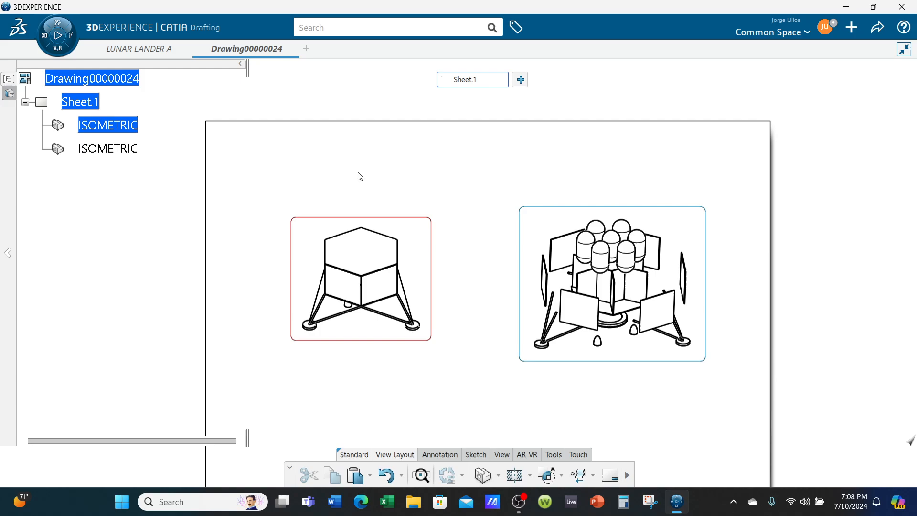
Switch to the LUNAR LANDER assembly, apply the Exploded View slide, and unhide the top floor panel Floor.2.
click(138, 48)
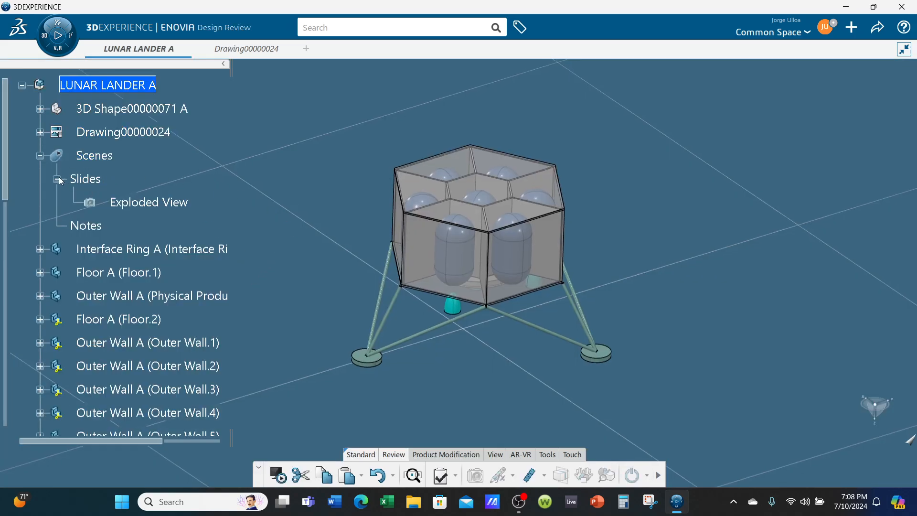
double_click(149, 202)
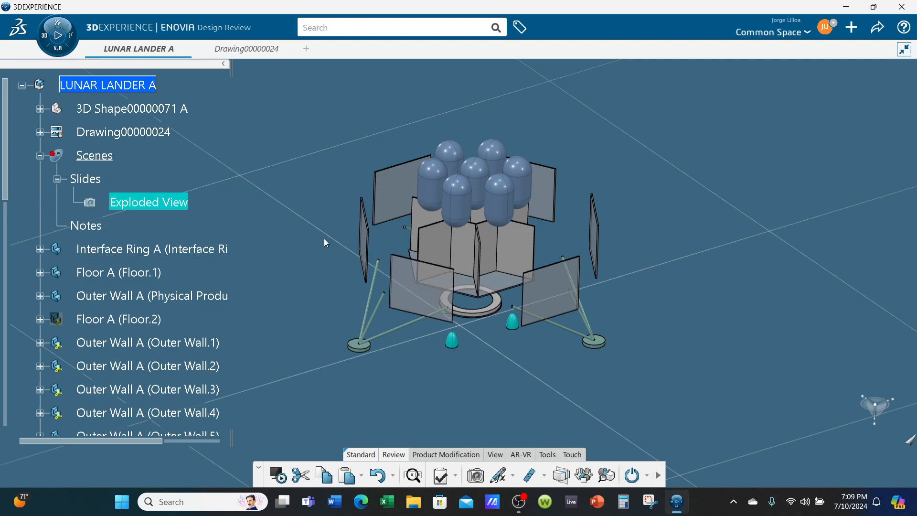
click(909, 441)
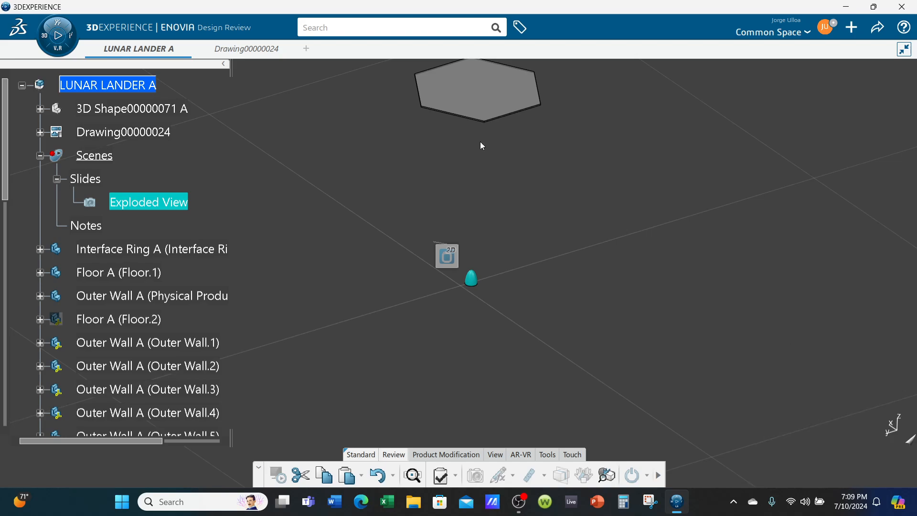
click(485, 106)
click(518, 74)
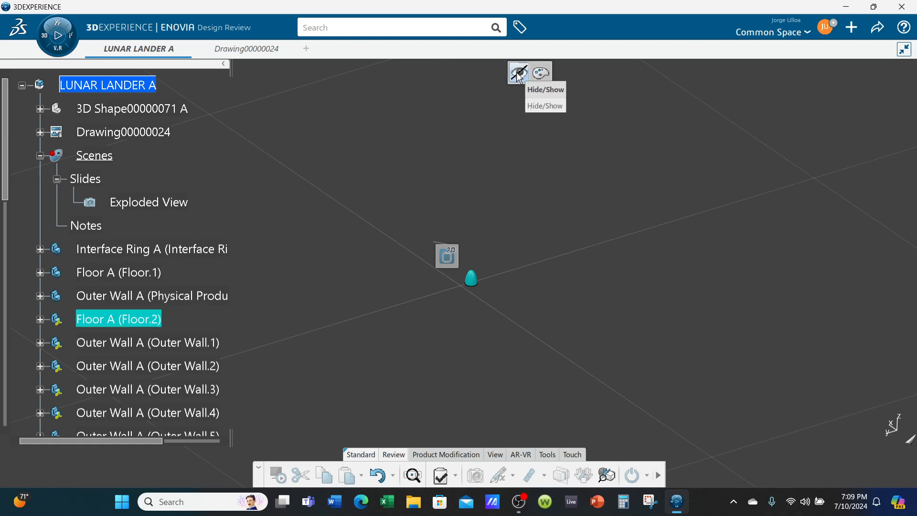
click(912, 441)
click(673, 189)
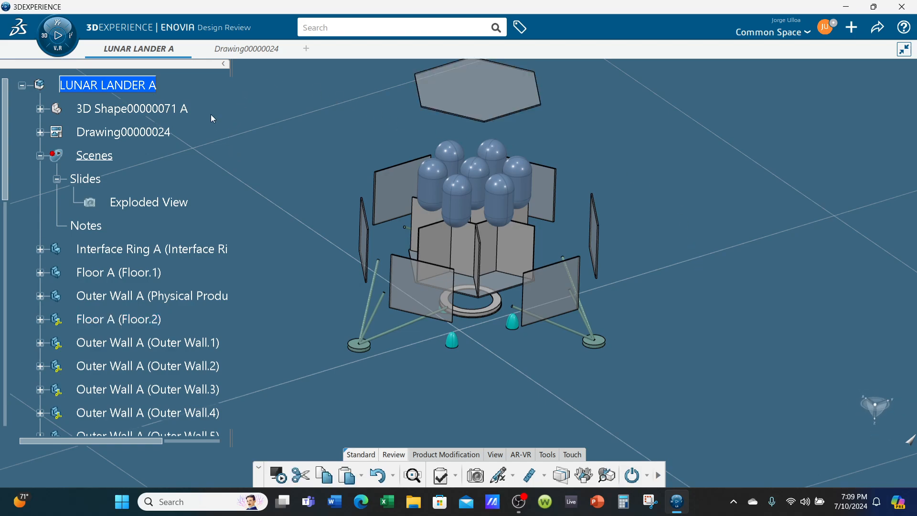
Update the Exploded View slide with the visible top floor and unset Scenes as the current markup.
right_click(146, 203)
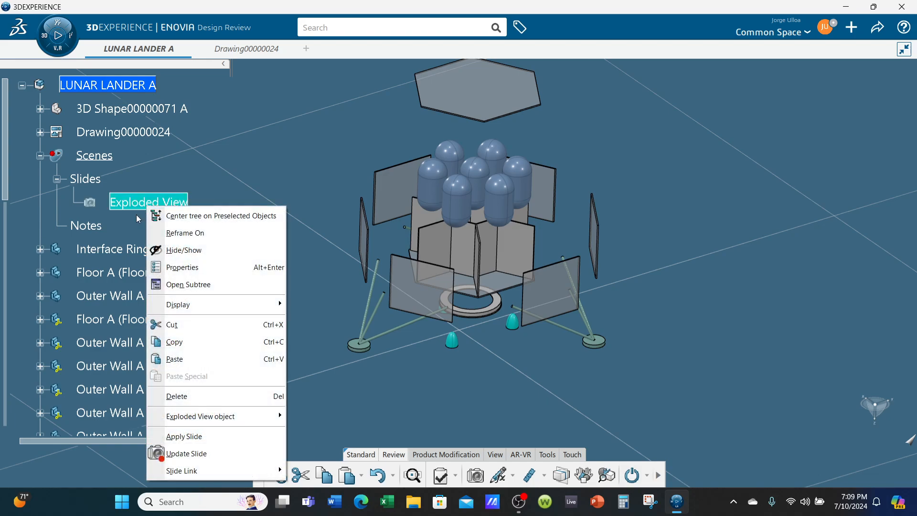
click(184, 454)
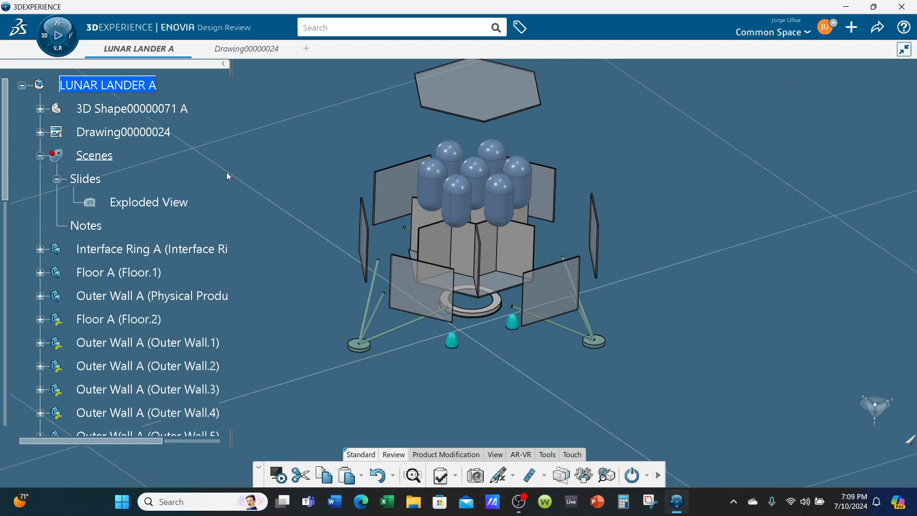
right_click(97, 156)
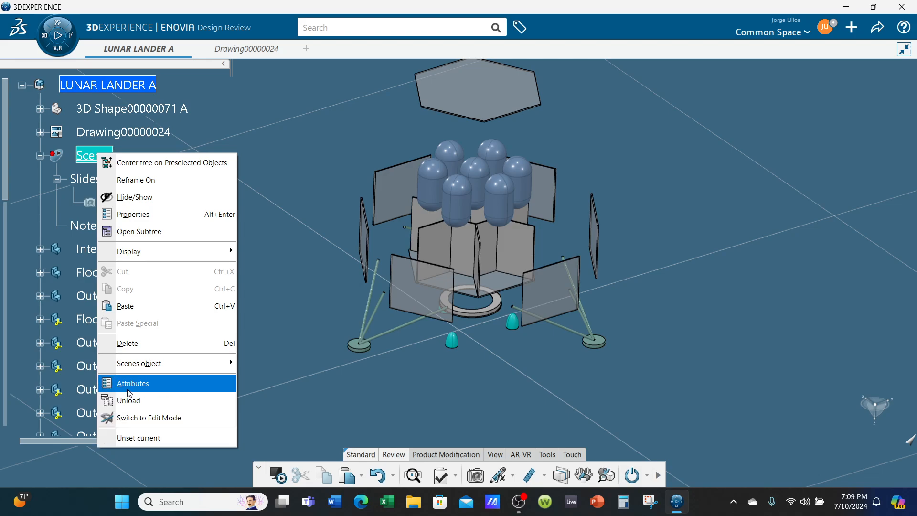
click(141, 419)
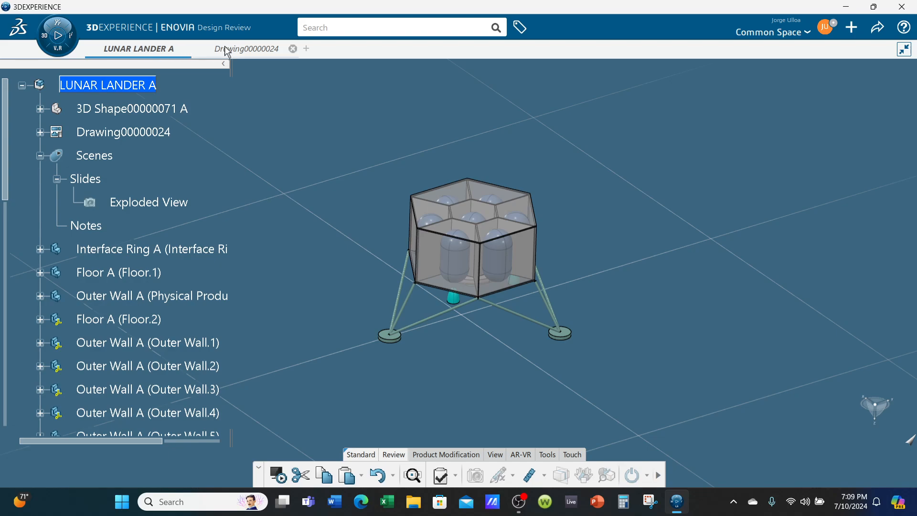
Switch to Drawing00000024 and update the exploded isometric view from the revised slide.
click(239, 135)
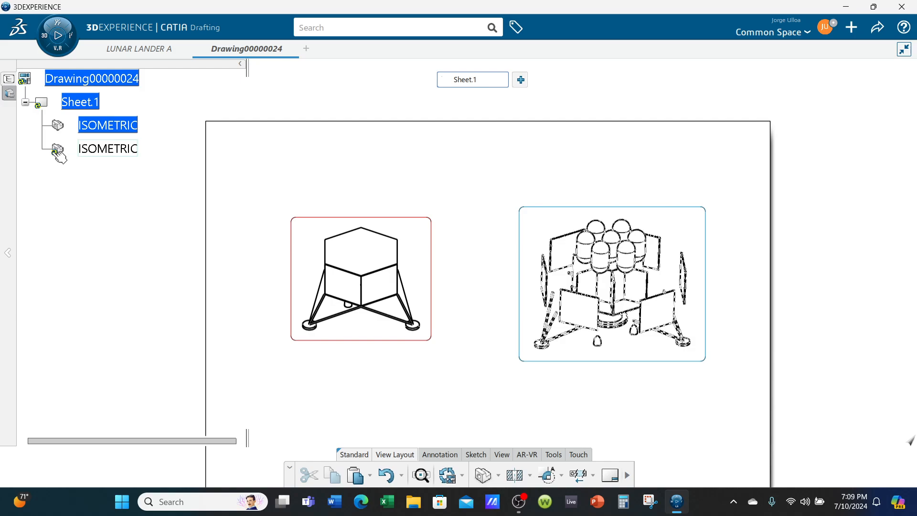
right_click(109, 150)
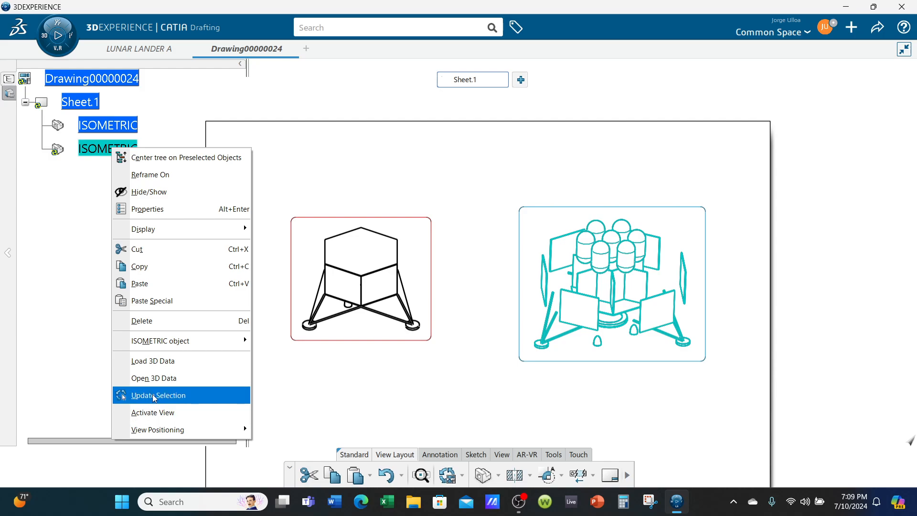
click(171, 396)
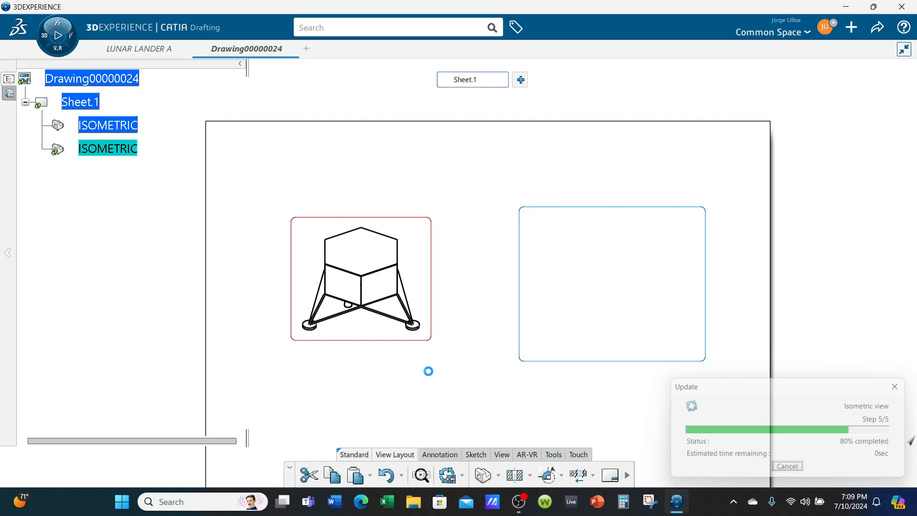
click(823, 306)
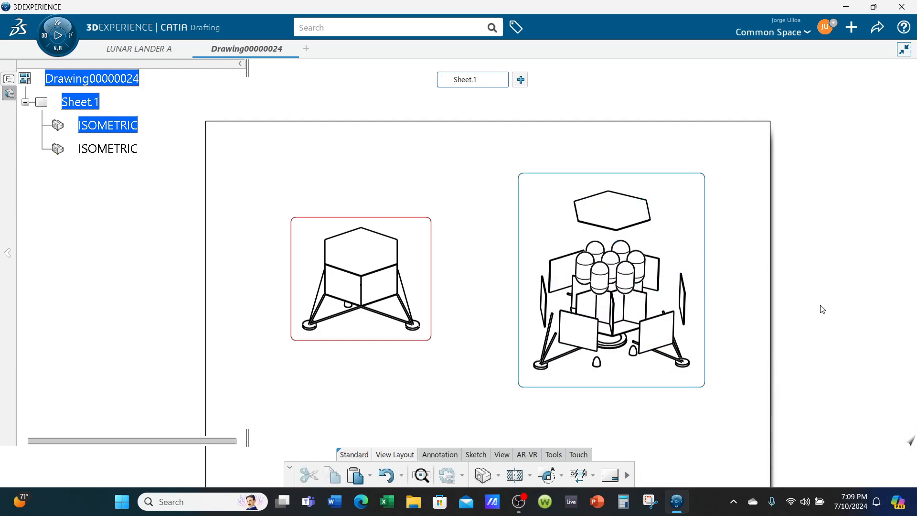
scroll(820, 308, down, 2)
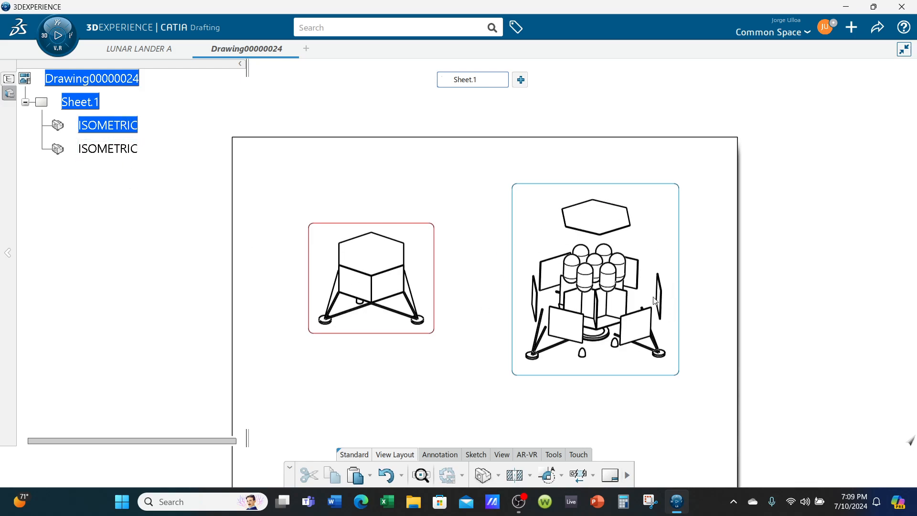
scroll(770, 347, down, 1)
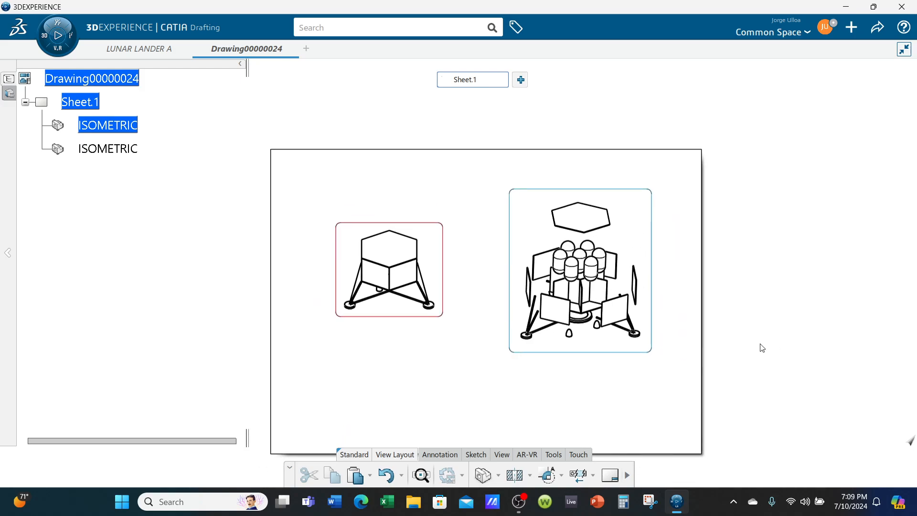
Return to the LUNAR LANDER assembly and collapse the Scenes branch in the tree.
click(148, 51)
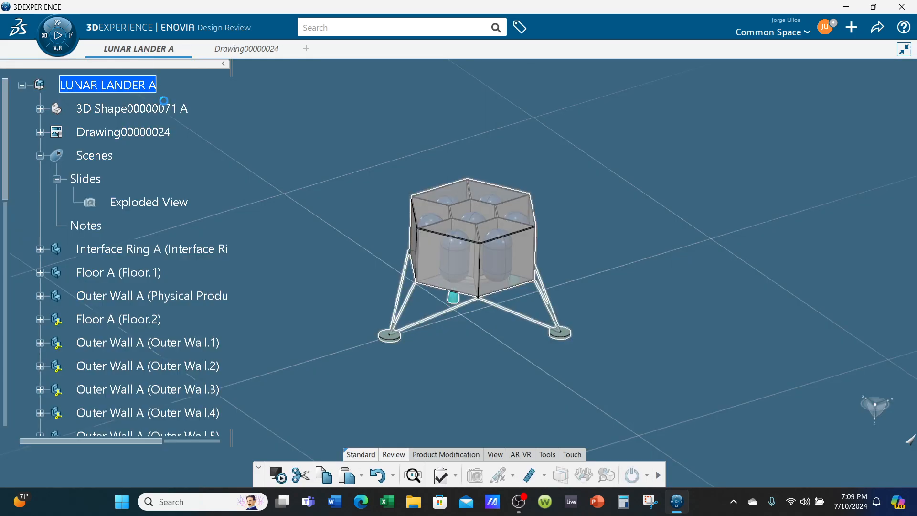
middle_drag(769, 312, 733, 329)
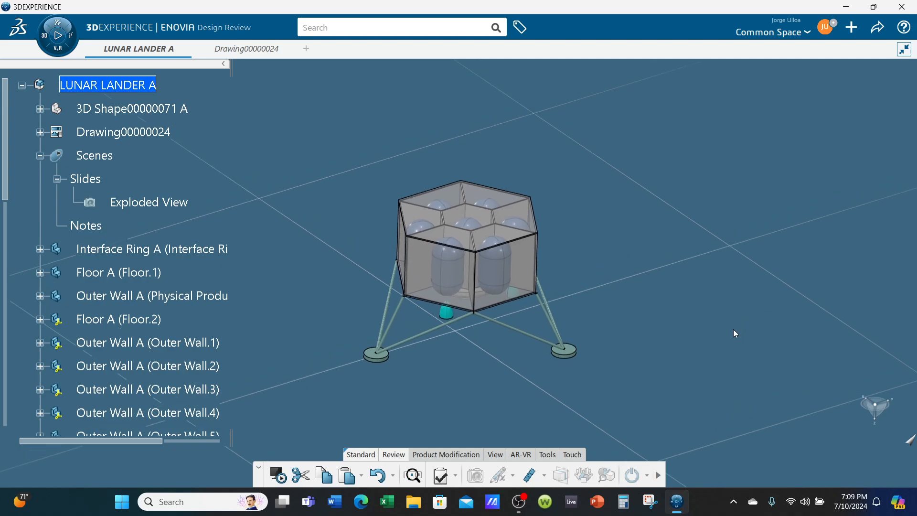
click(41, 156)
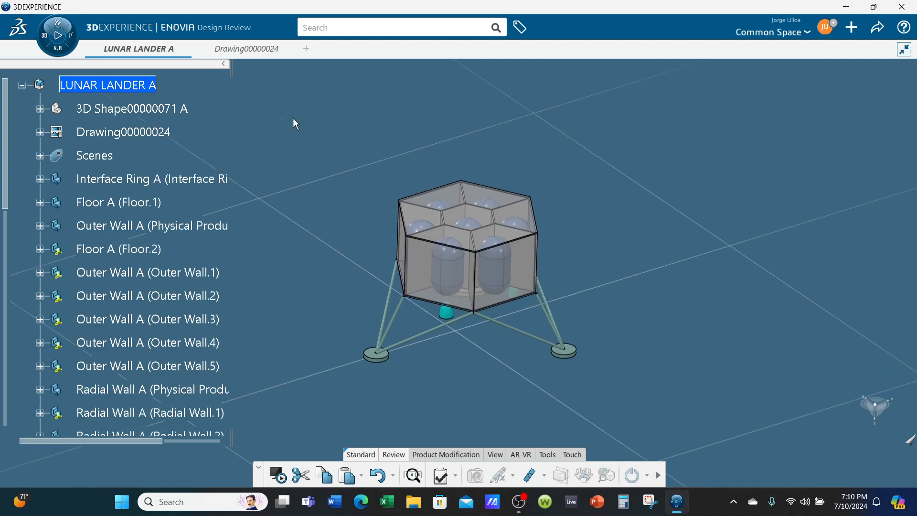
click(520, 498)
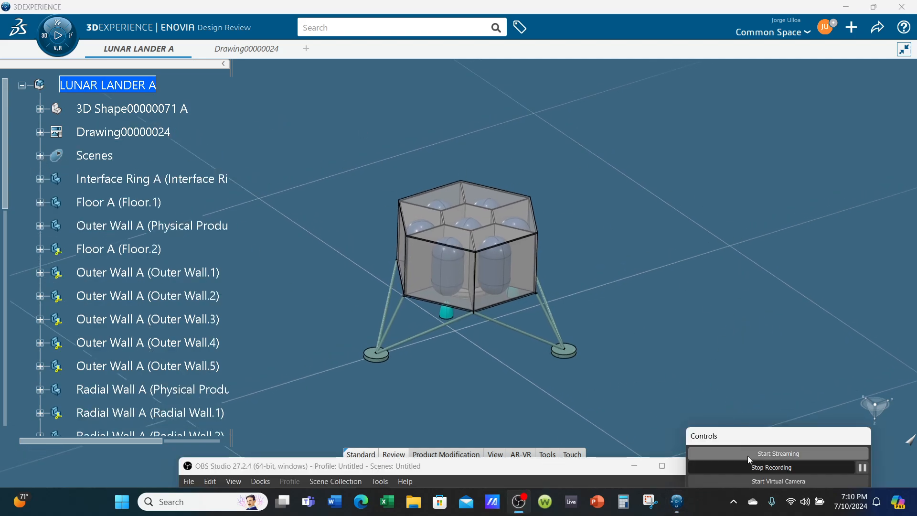